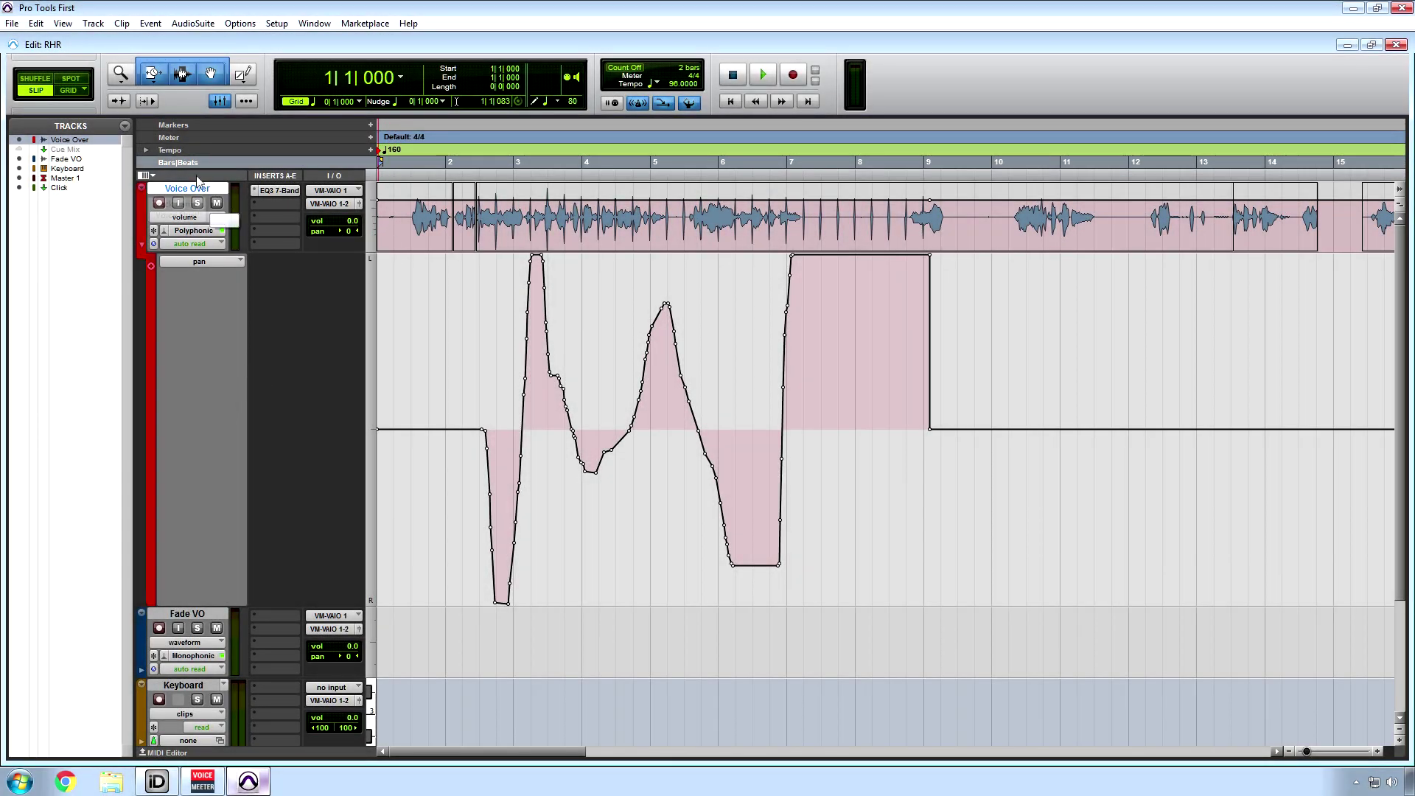
Delete the selected Voice Over and Fade VO tracks and confirm the deletion
right_click(192, 612)
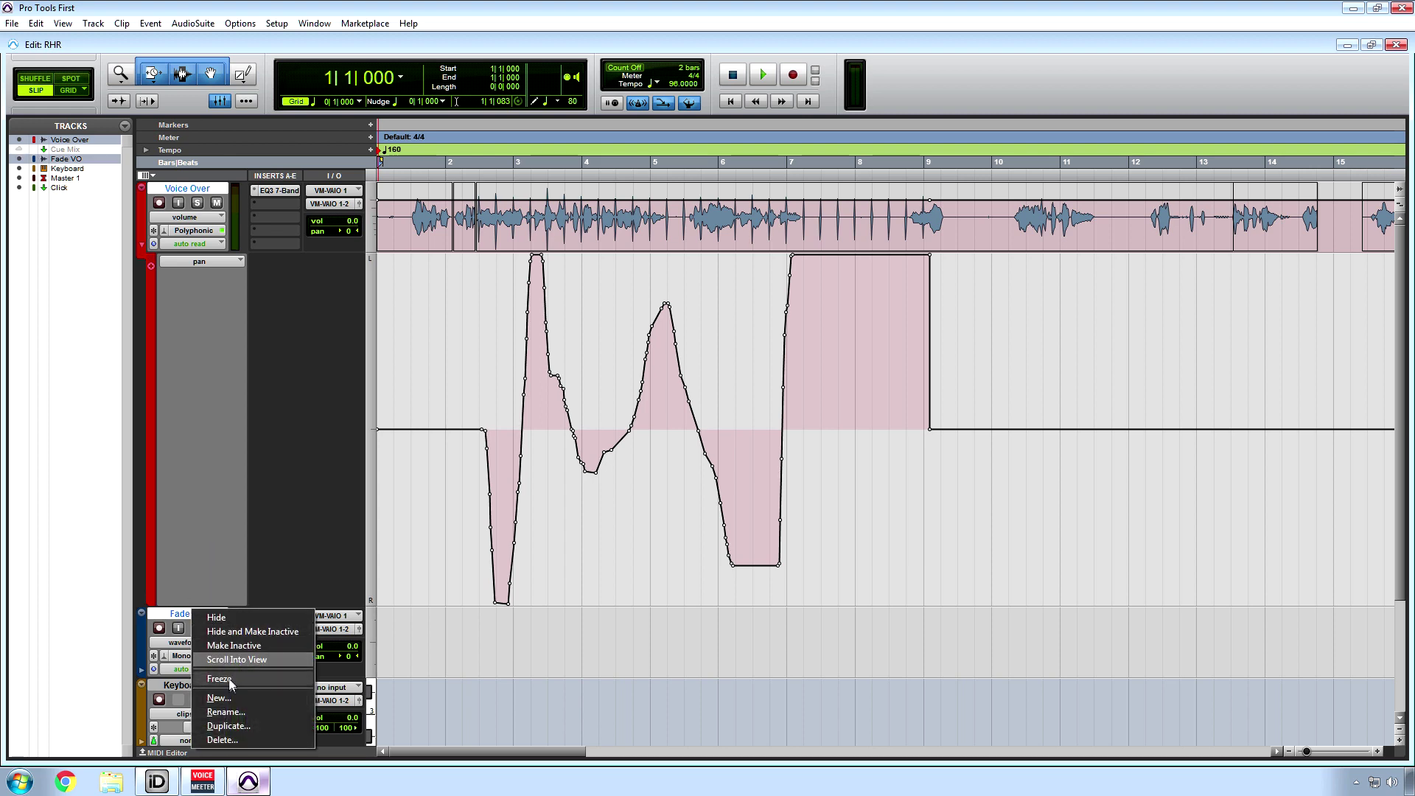
left_click(221, 739)
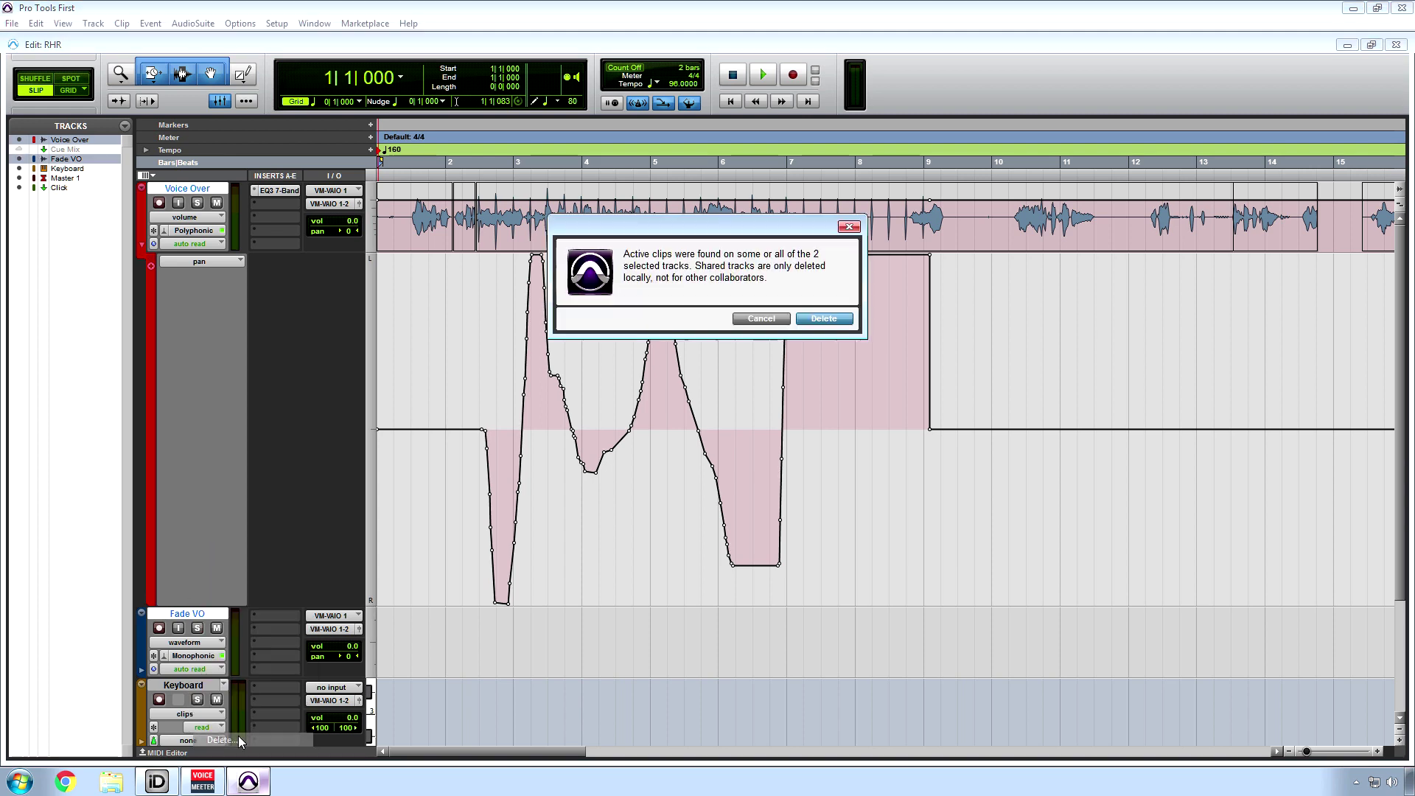
left_click(821, 322)
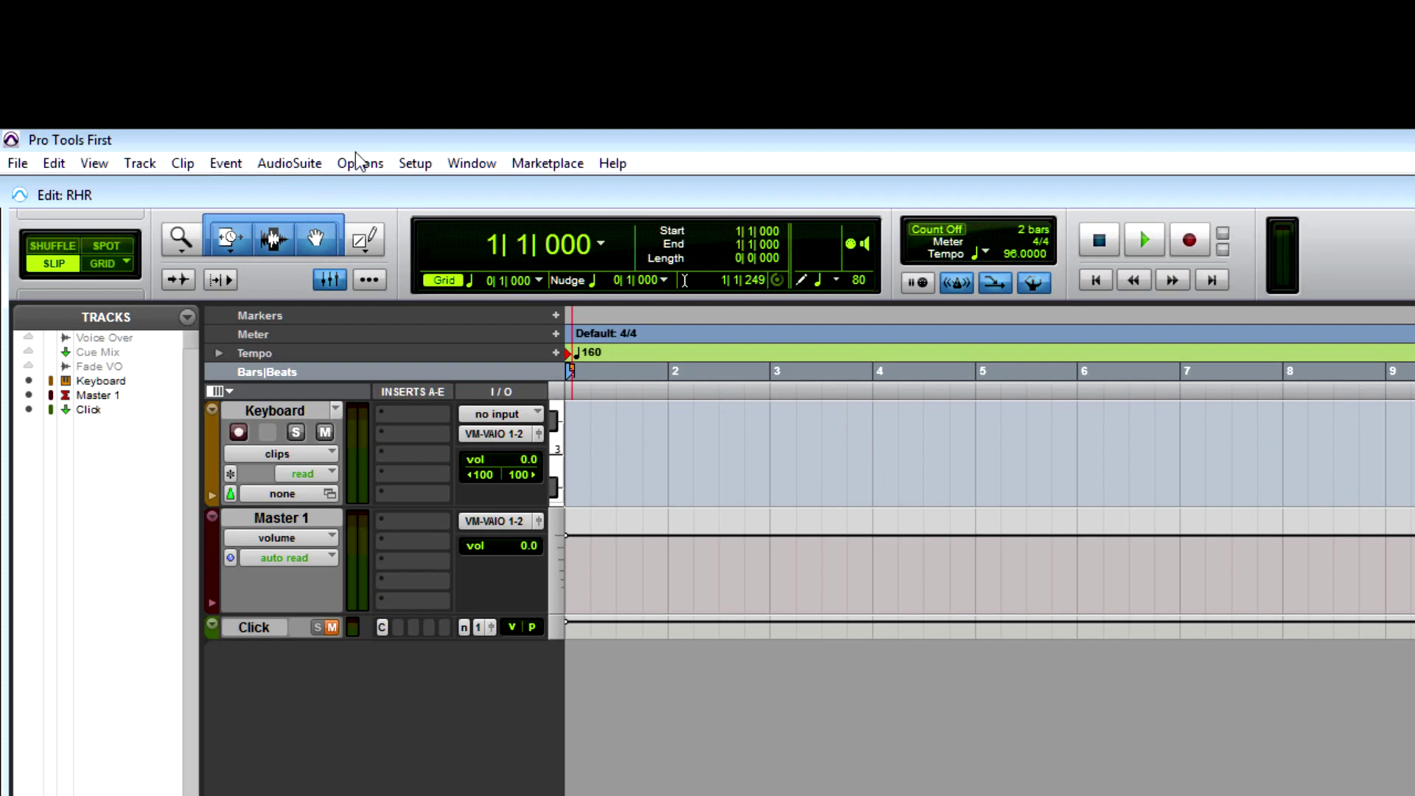
left_click(406, 164)
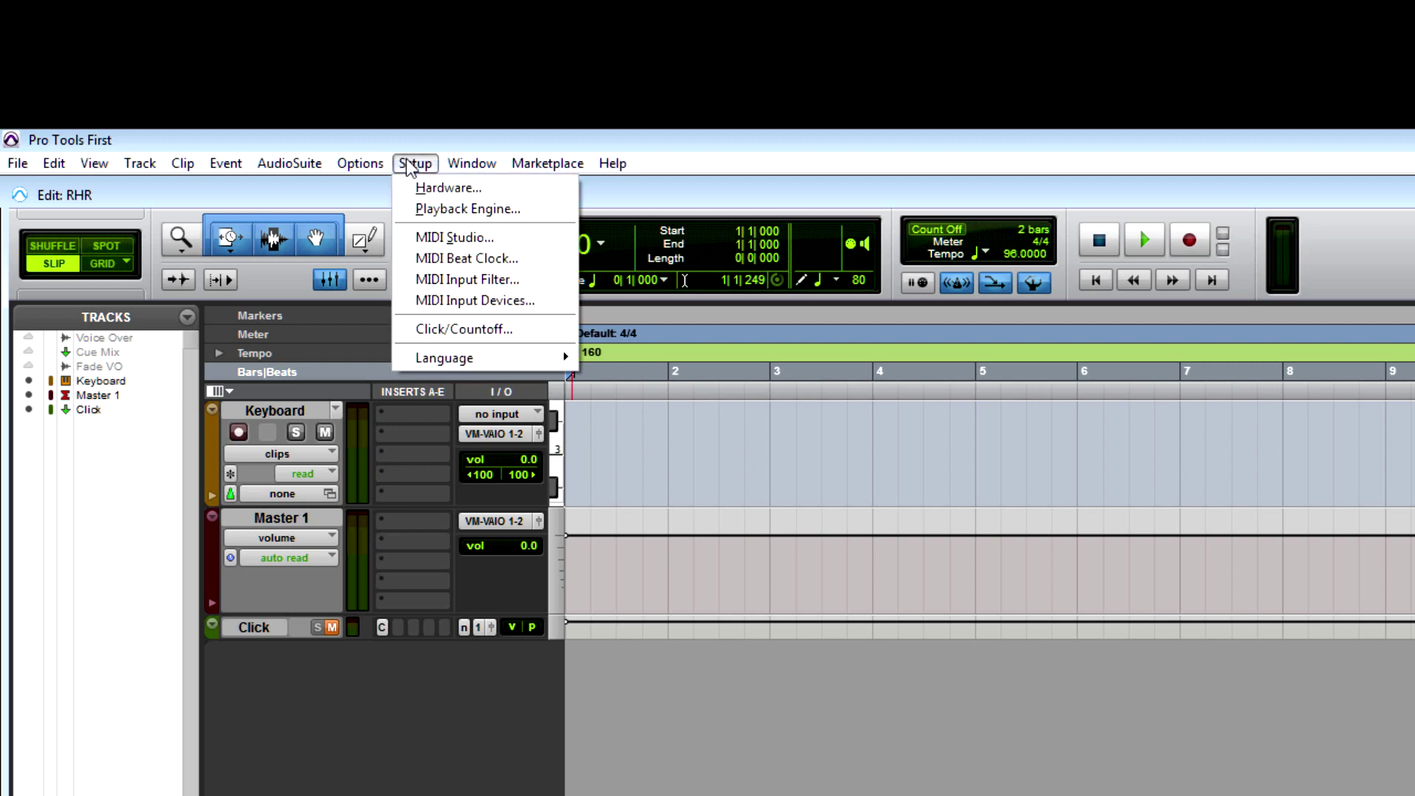
left_click(452, 300)
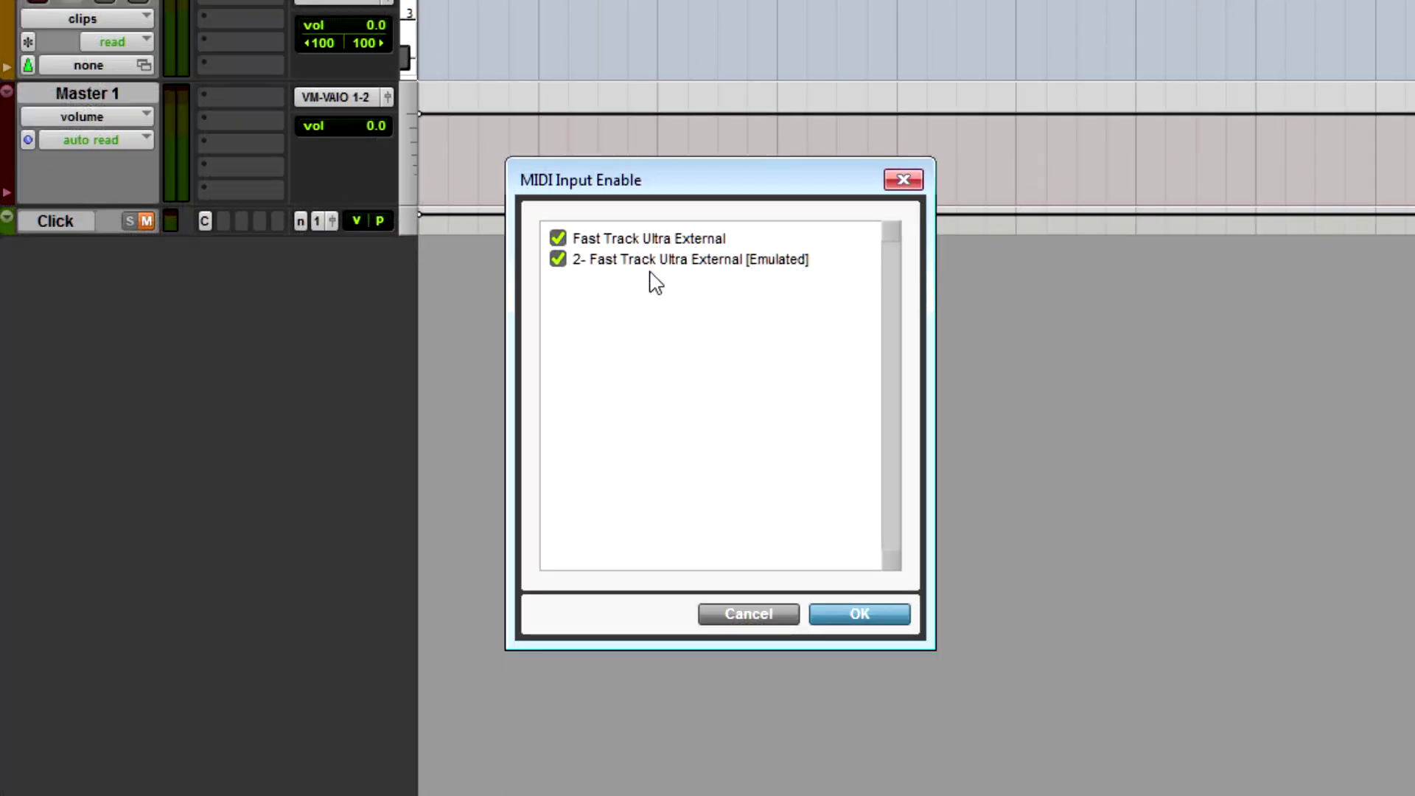
left_click(859, 616)
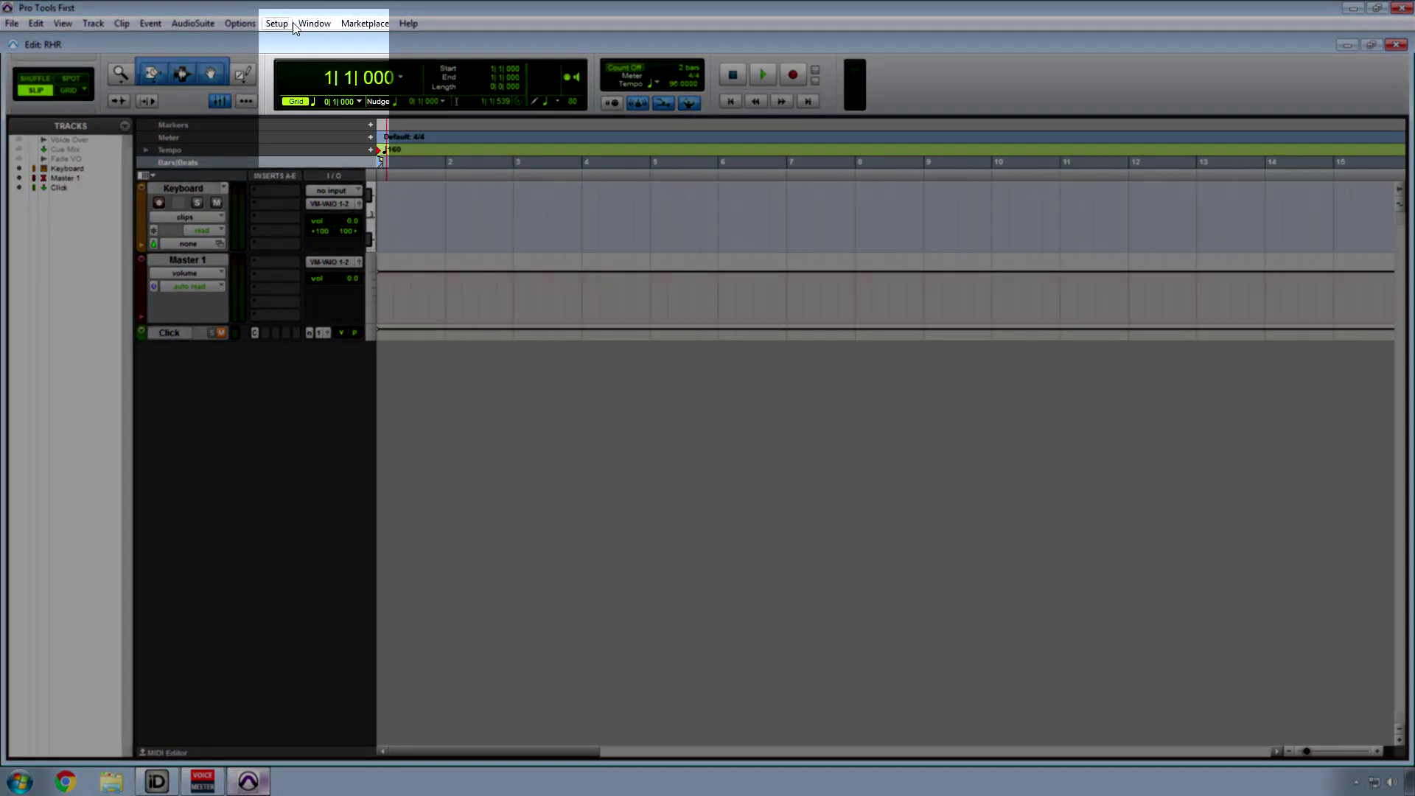
left_click(276, 23)
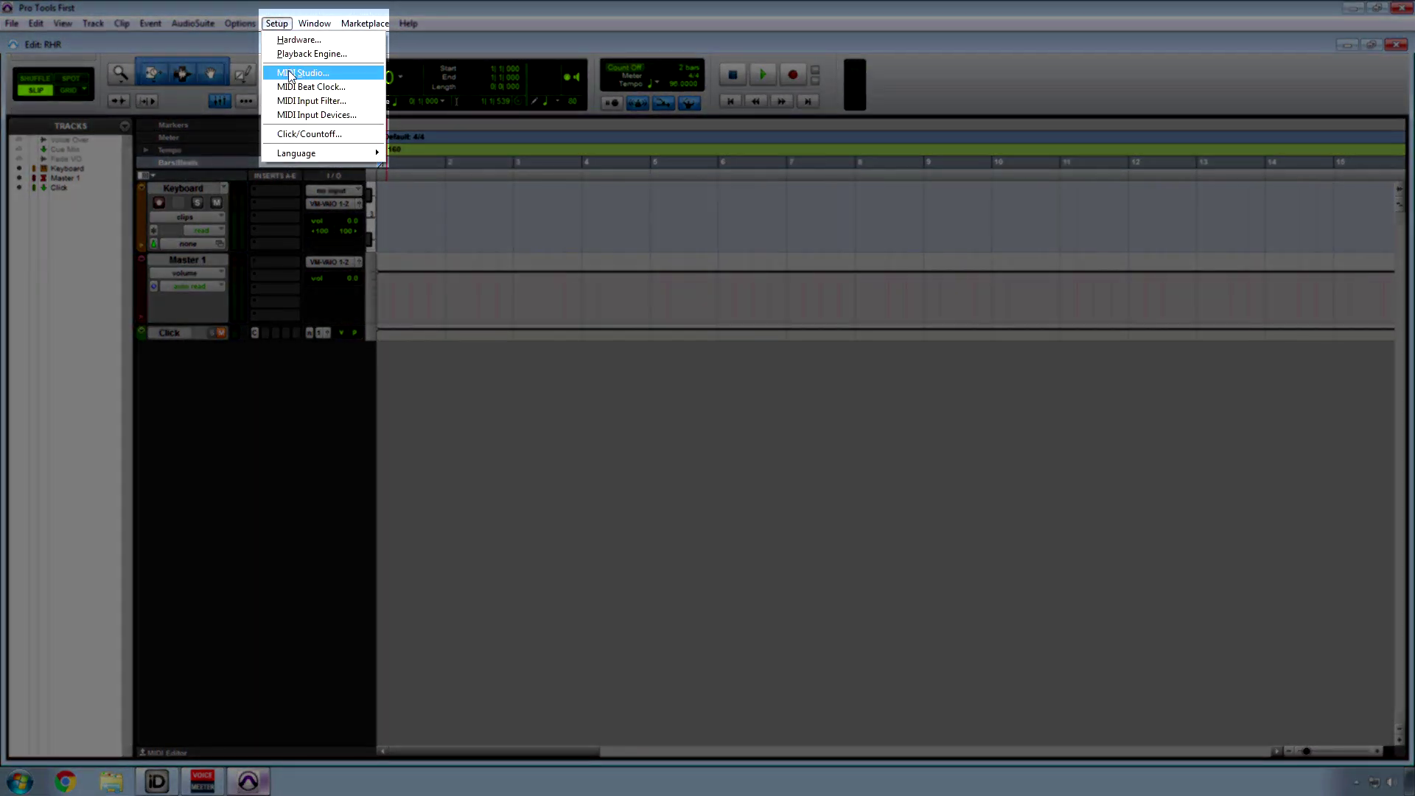
left_click(300, 103)
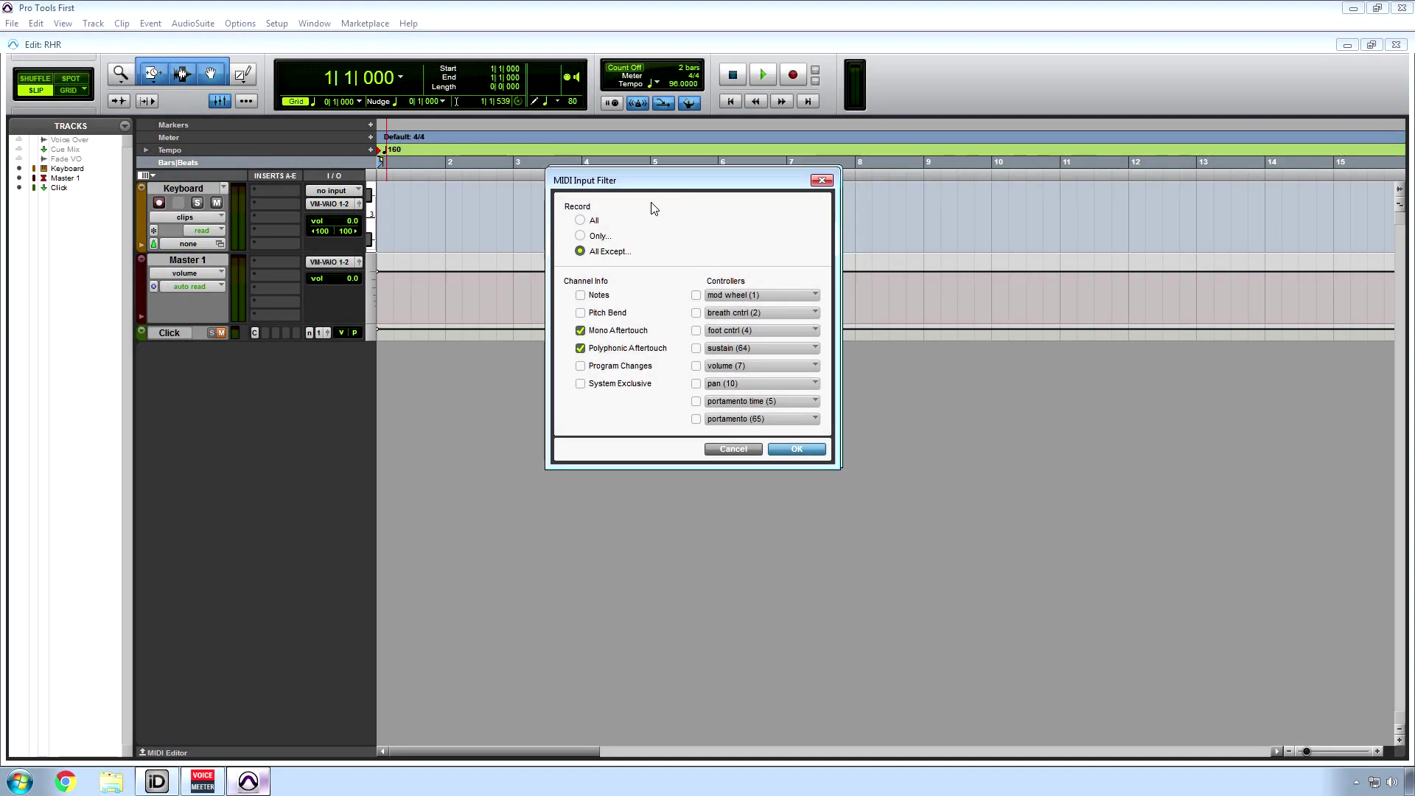
left_click_drag(659, 185, 472, 353)
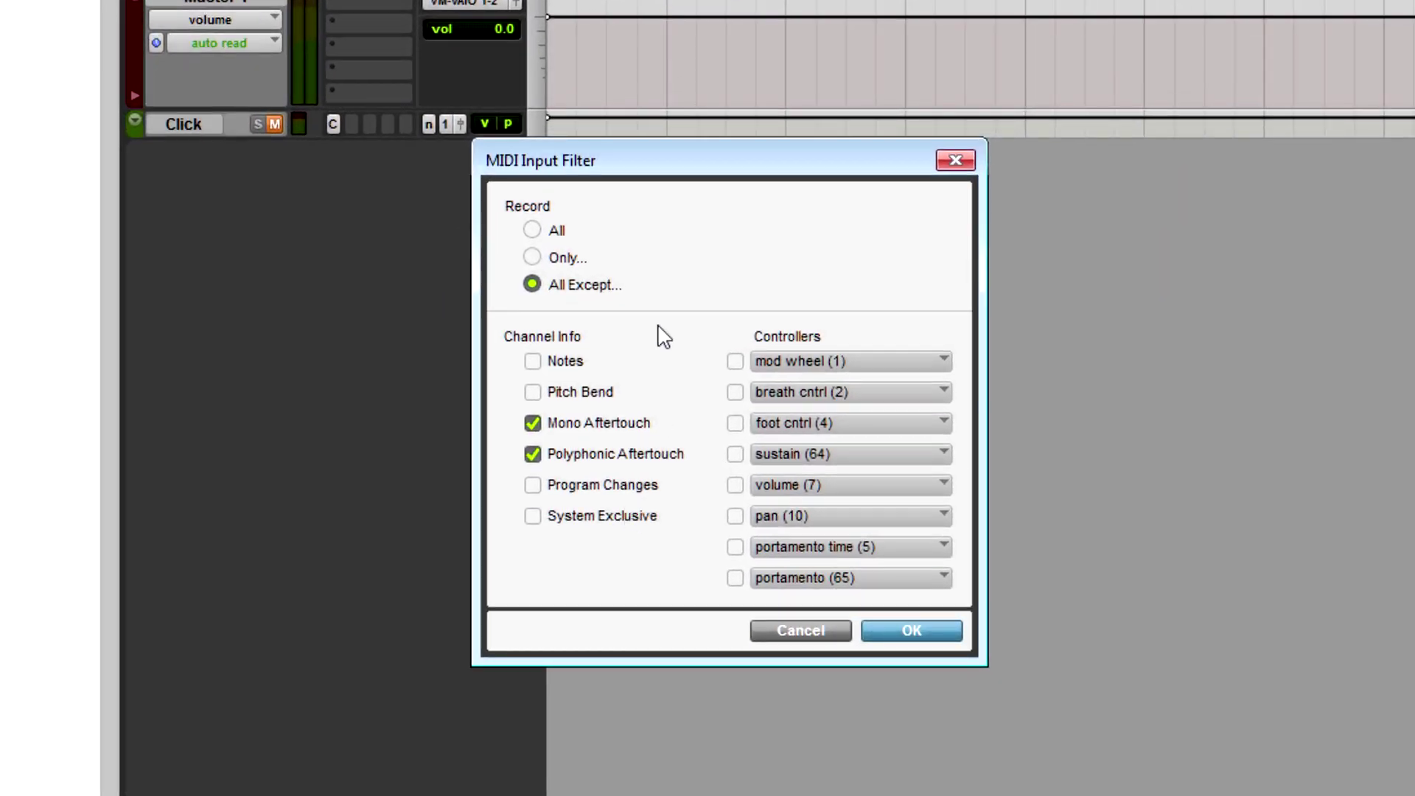
left_click(785, 630)
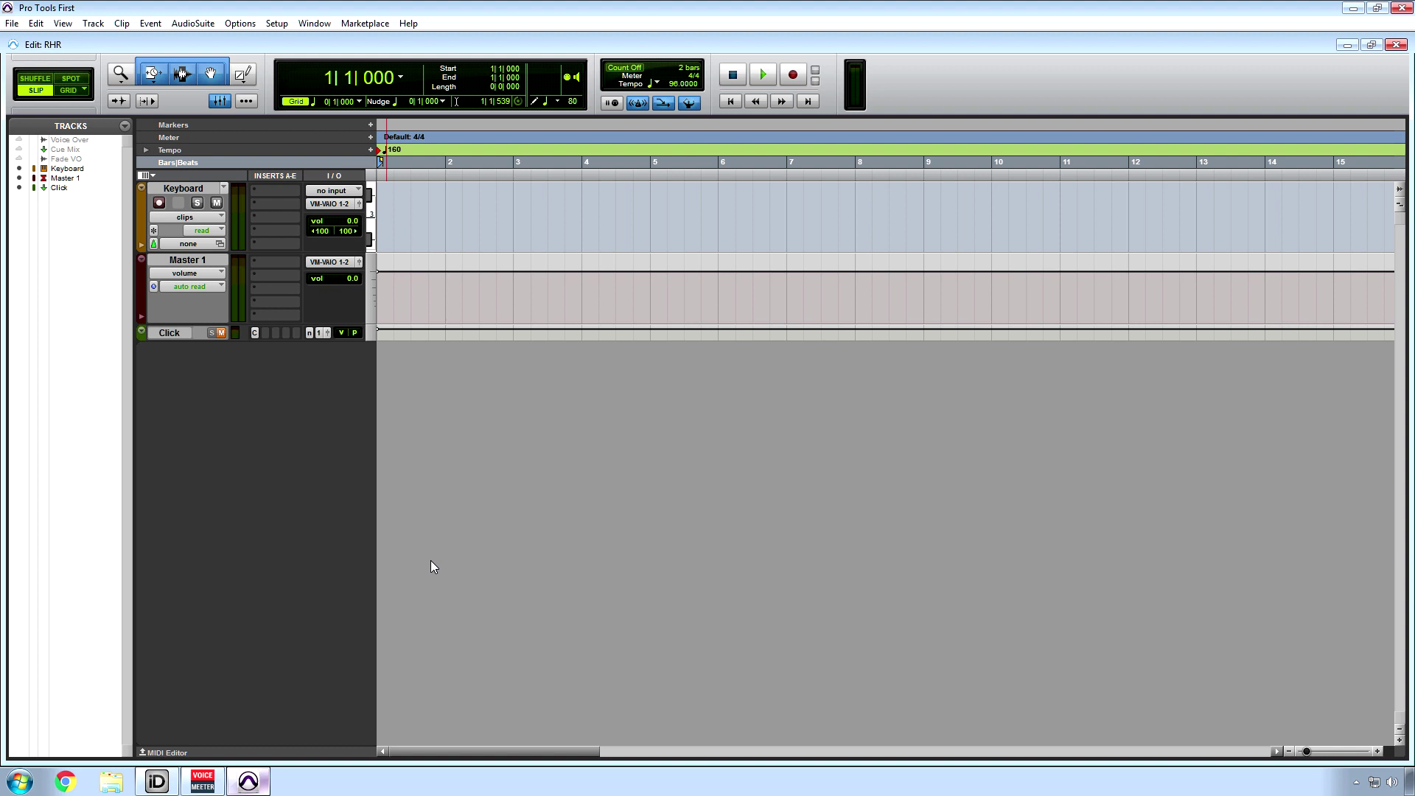
left_click(93, 23)
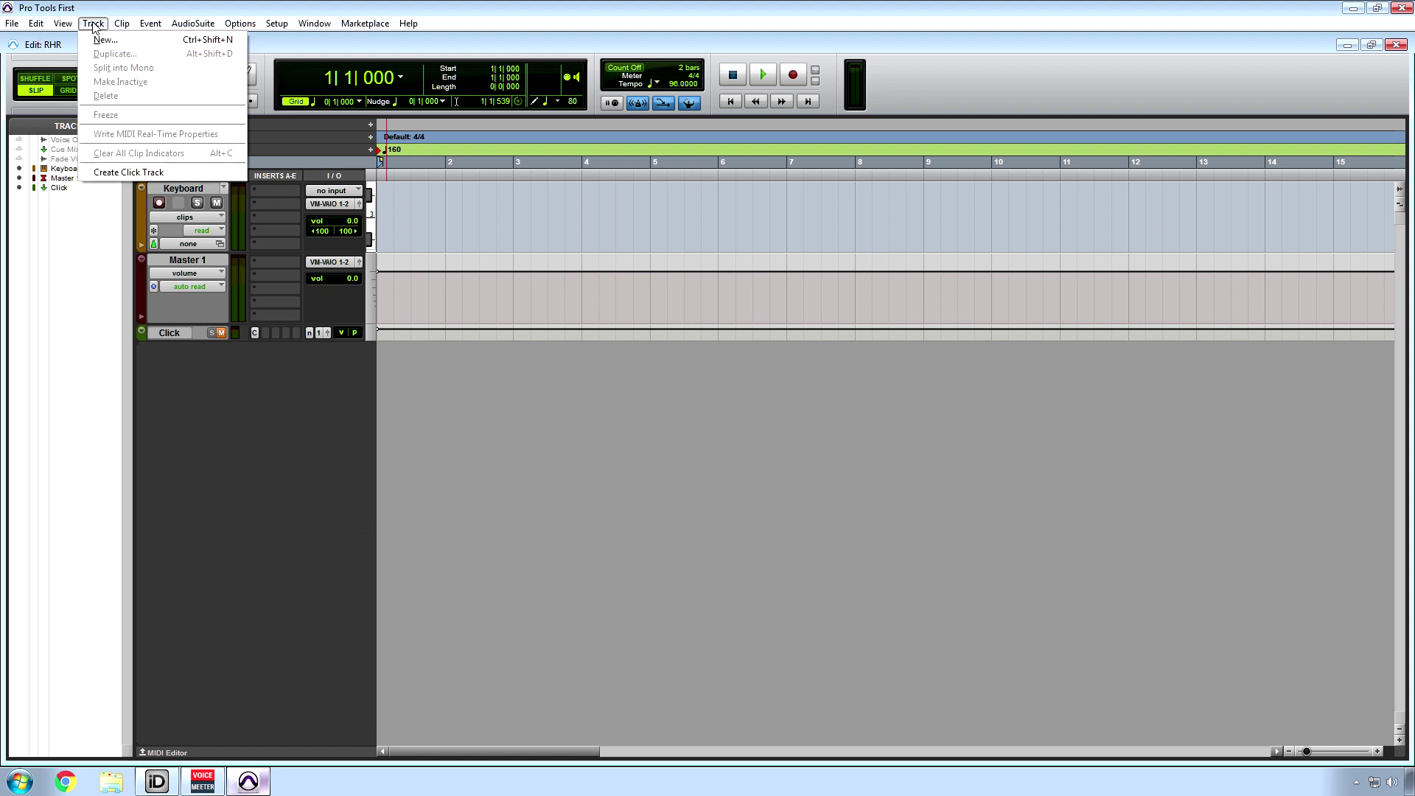
left_click(98, 39)
left_click(704, 272)
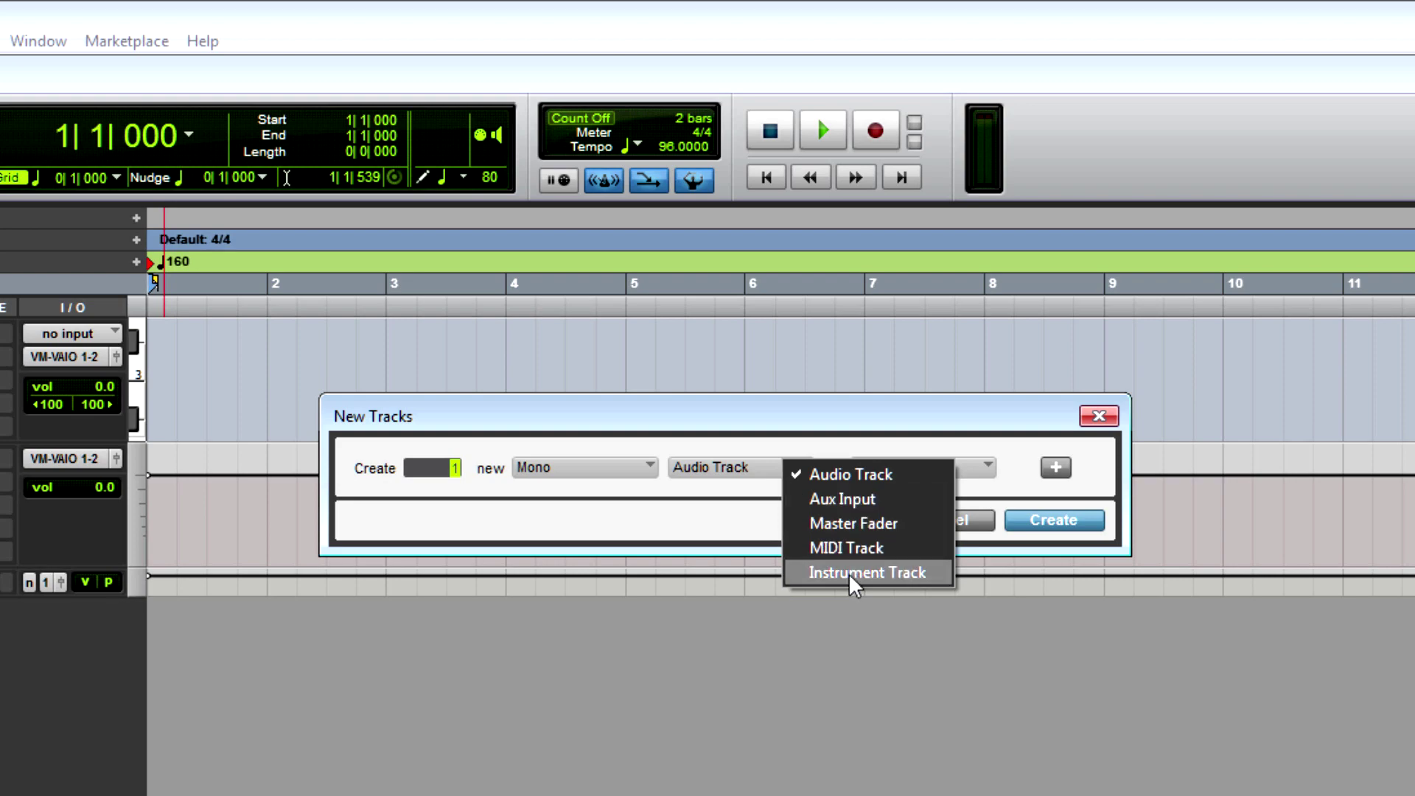
left_click(874, 431)
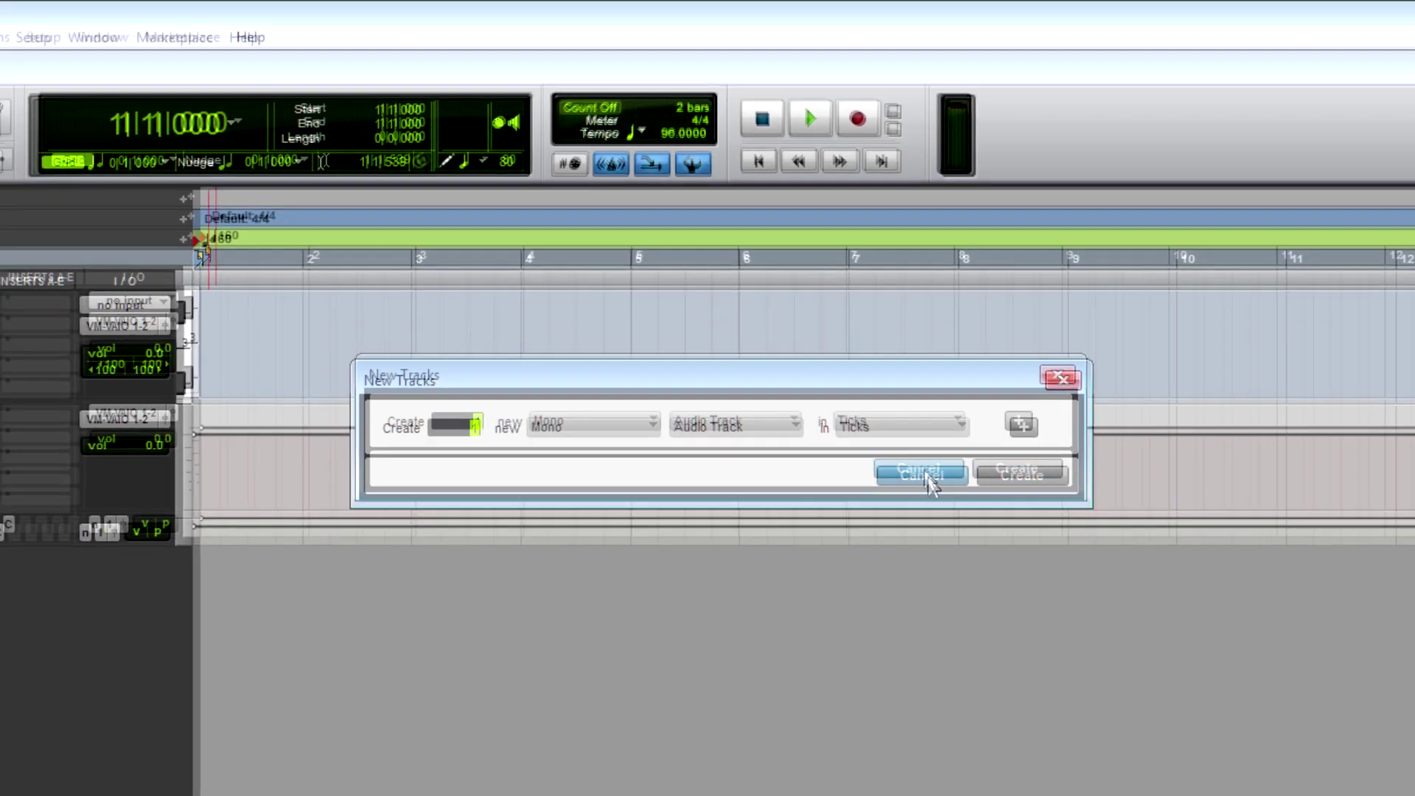
left_click(944, 519)
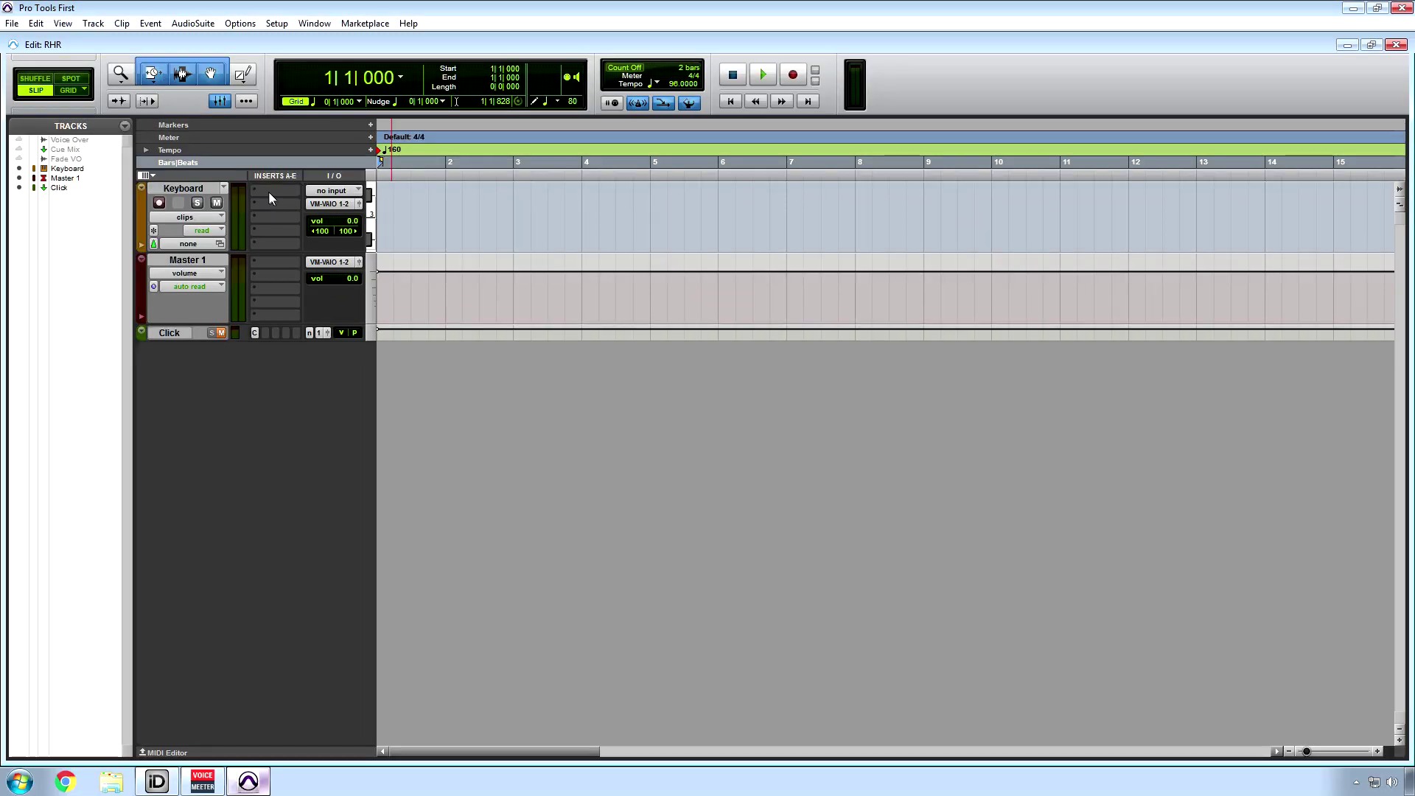
Insert the stereo Xpand!2 instrument on the Keyboard track's slot A and reposition its window
left_click(268, 190)
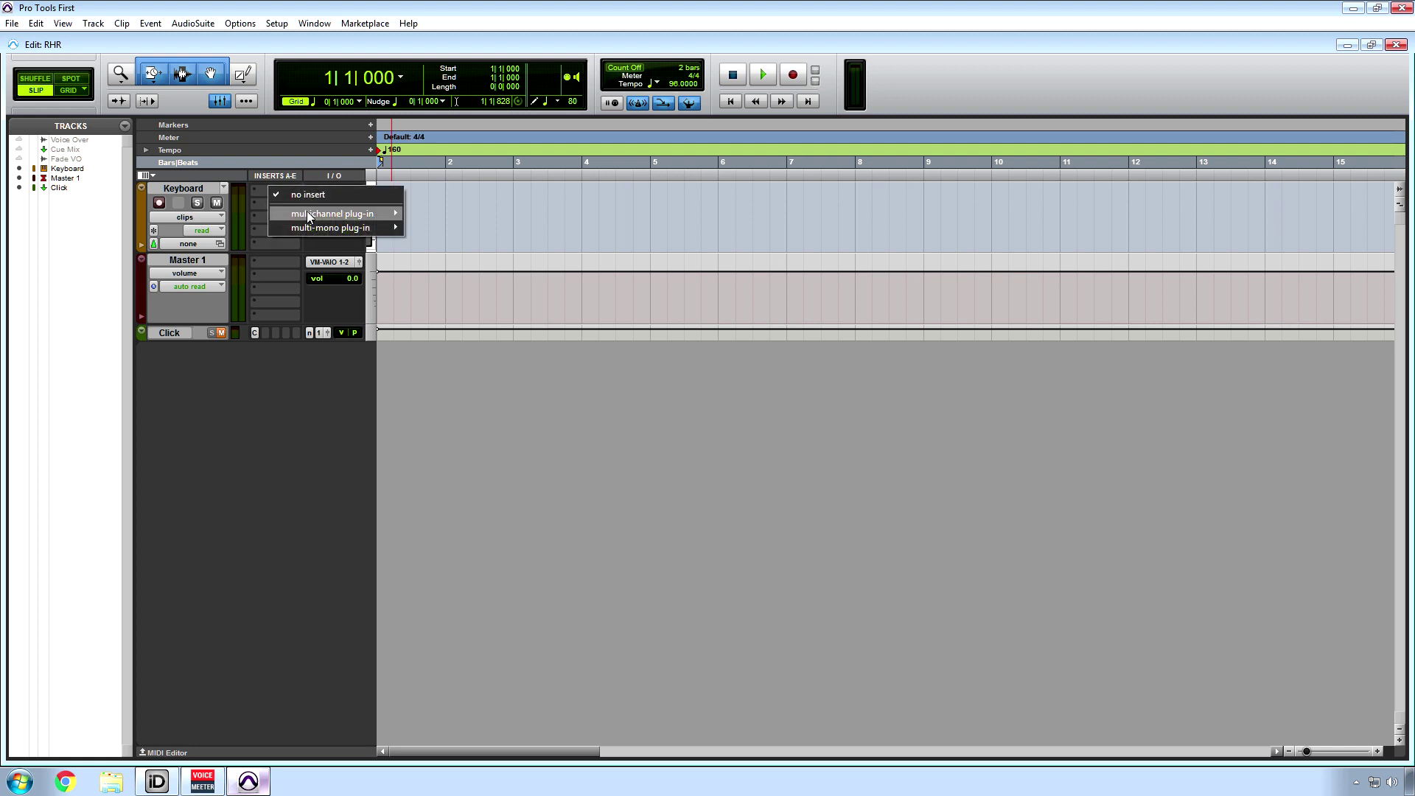
mouse_move(316, 228)
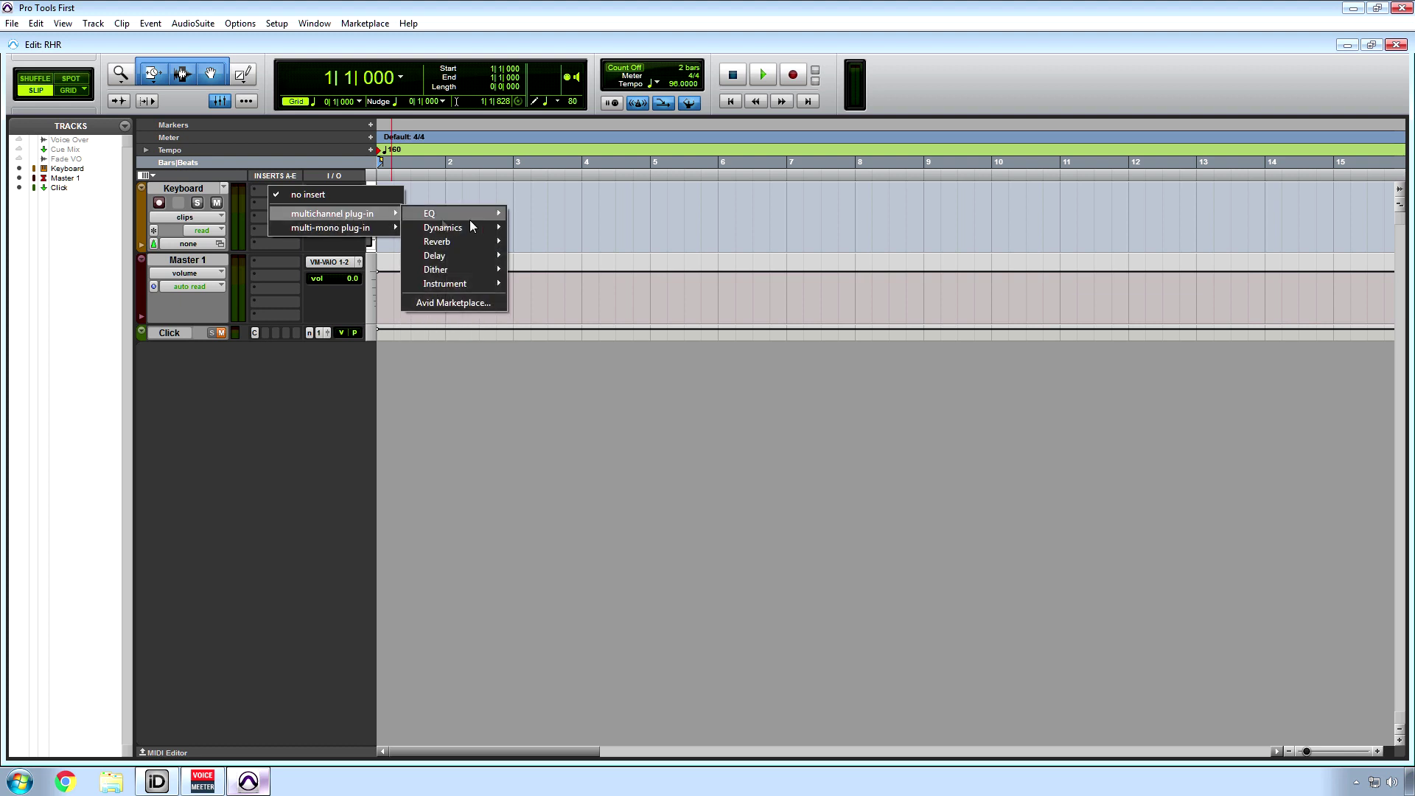
mouse_move(464, 281)
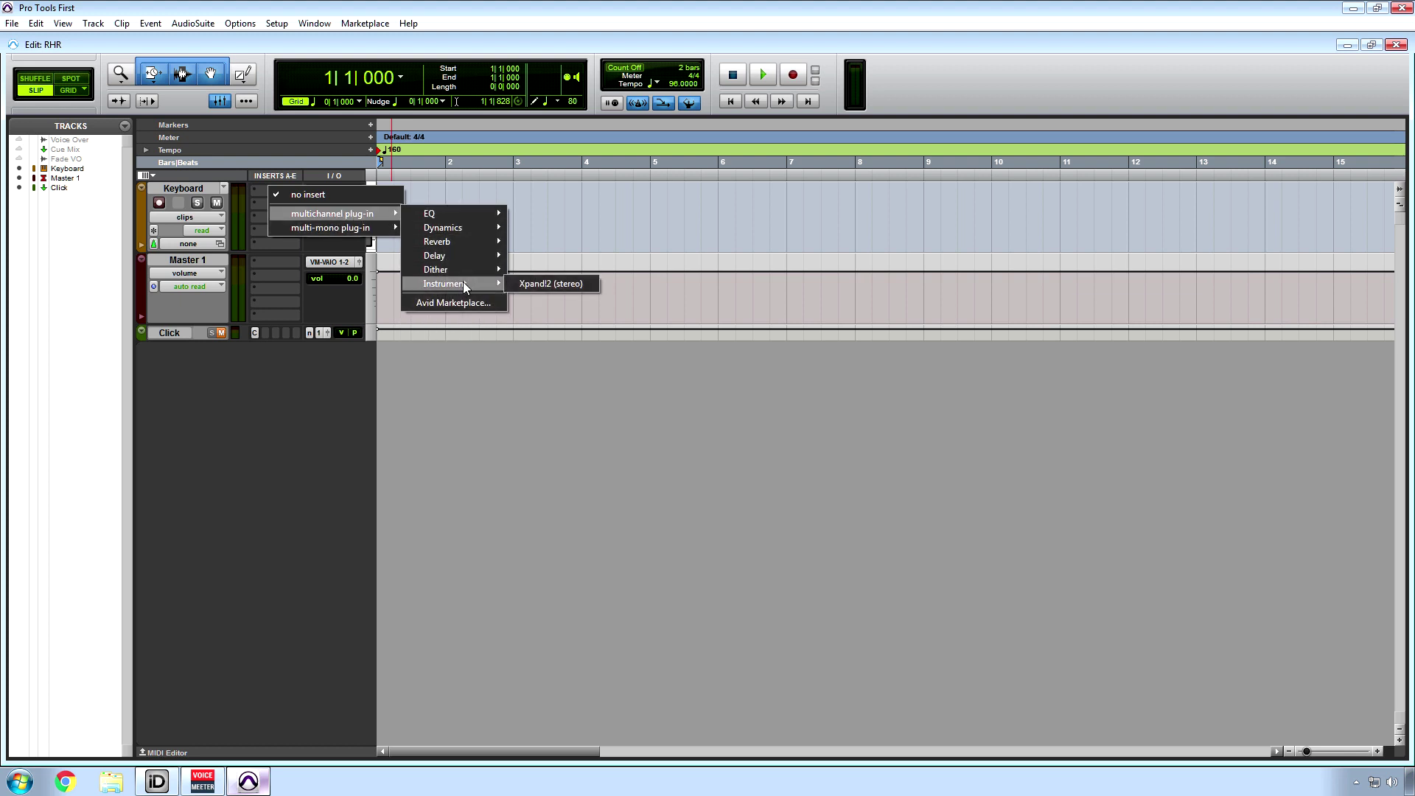
left_click(525, 284)
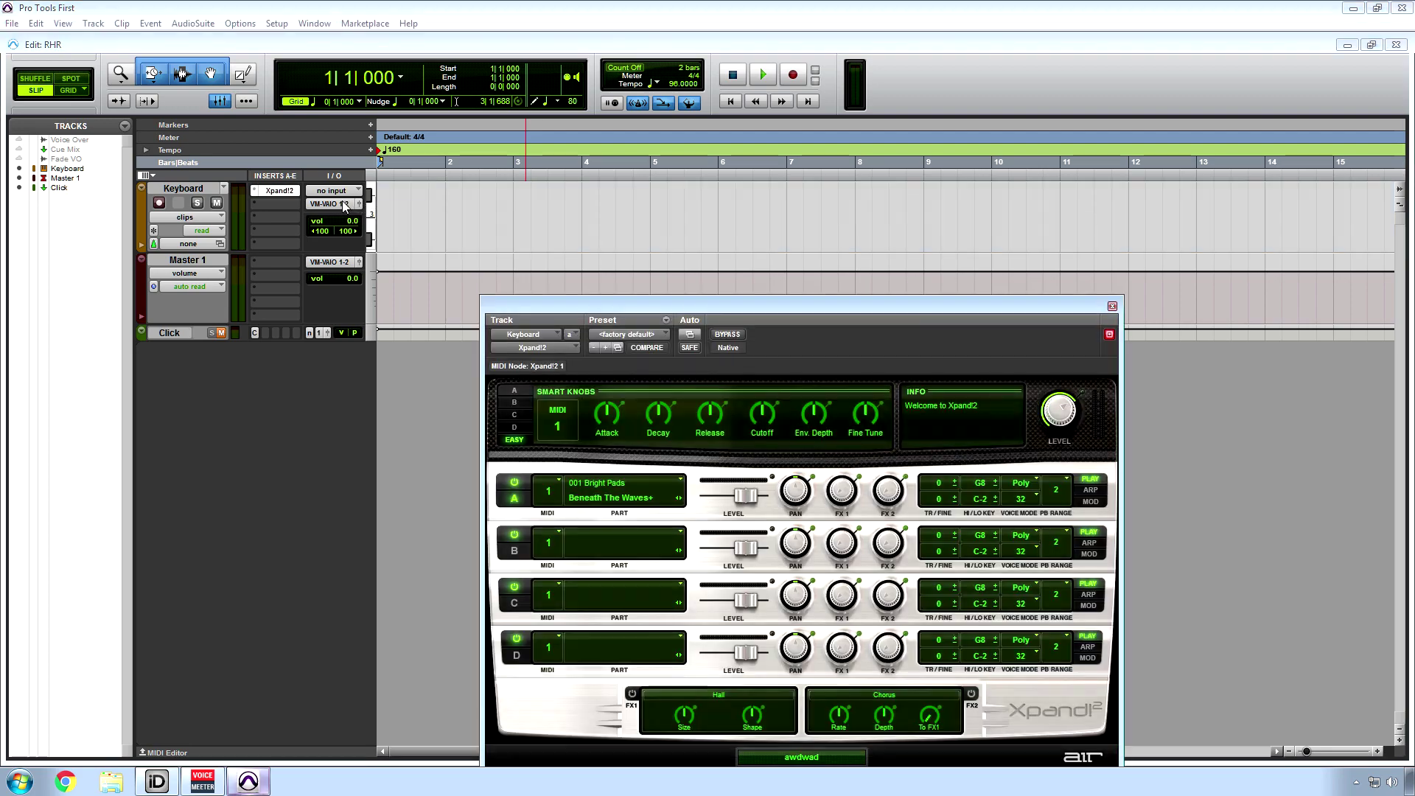
left_click_drag(617, 299, 555, 169)
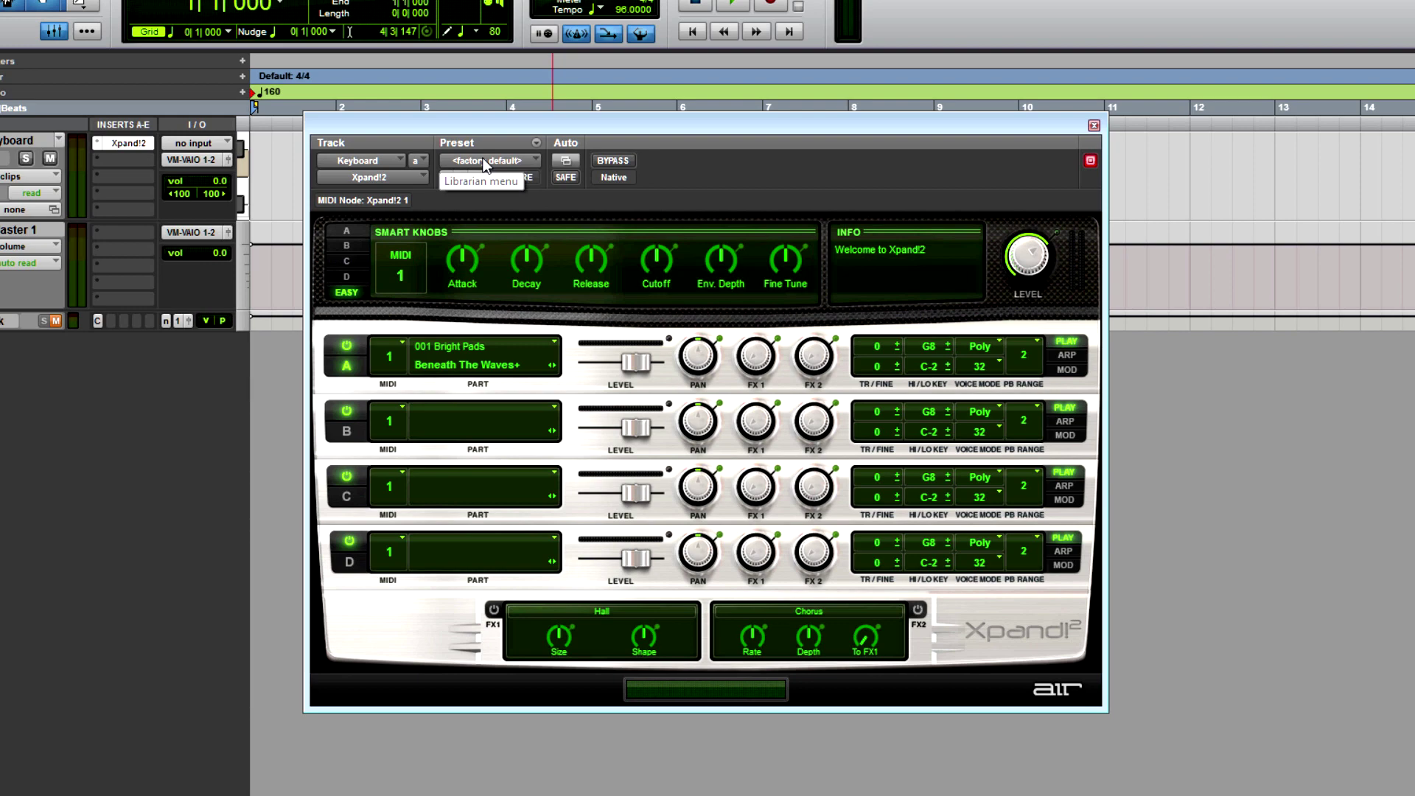
Load the 03 Hard Grand Piano preset in Xpand!2, then return to Pro Tools
left_click(486, 161)
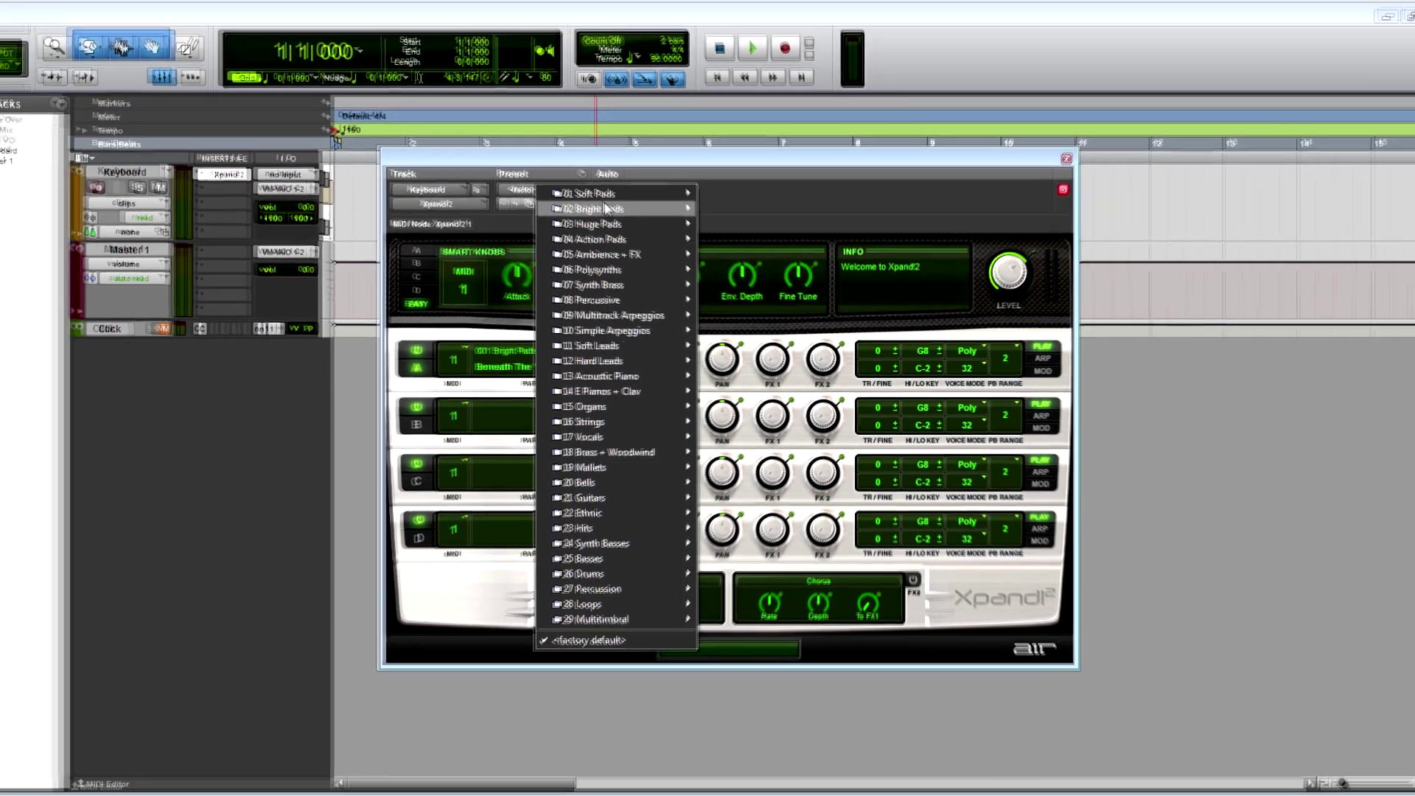
mouse_move(561, 175)
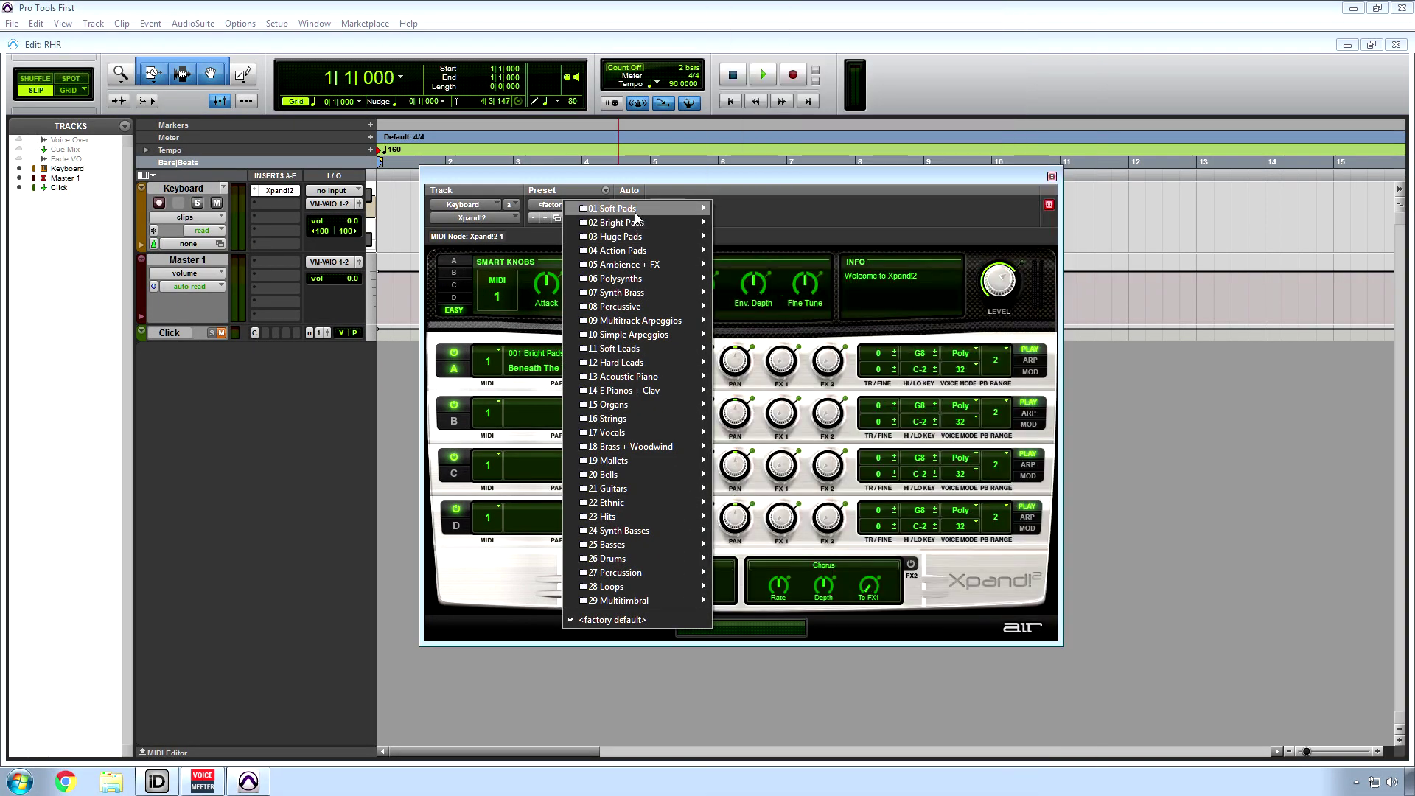
mouse_move(635, 212)
mouse_move(631, 239)
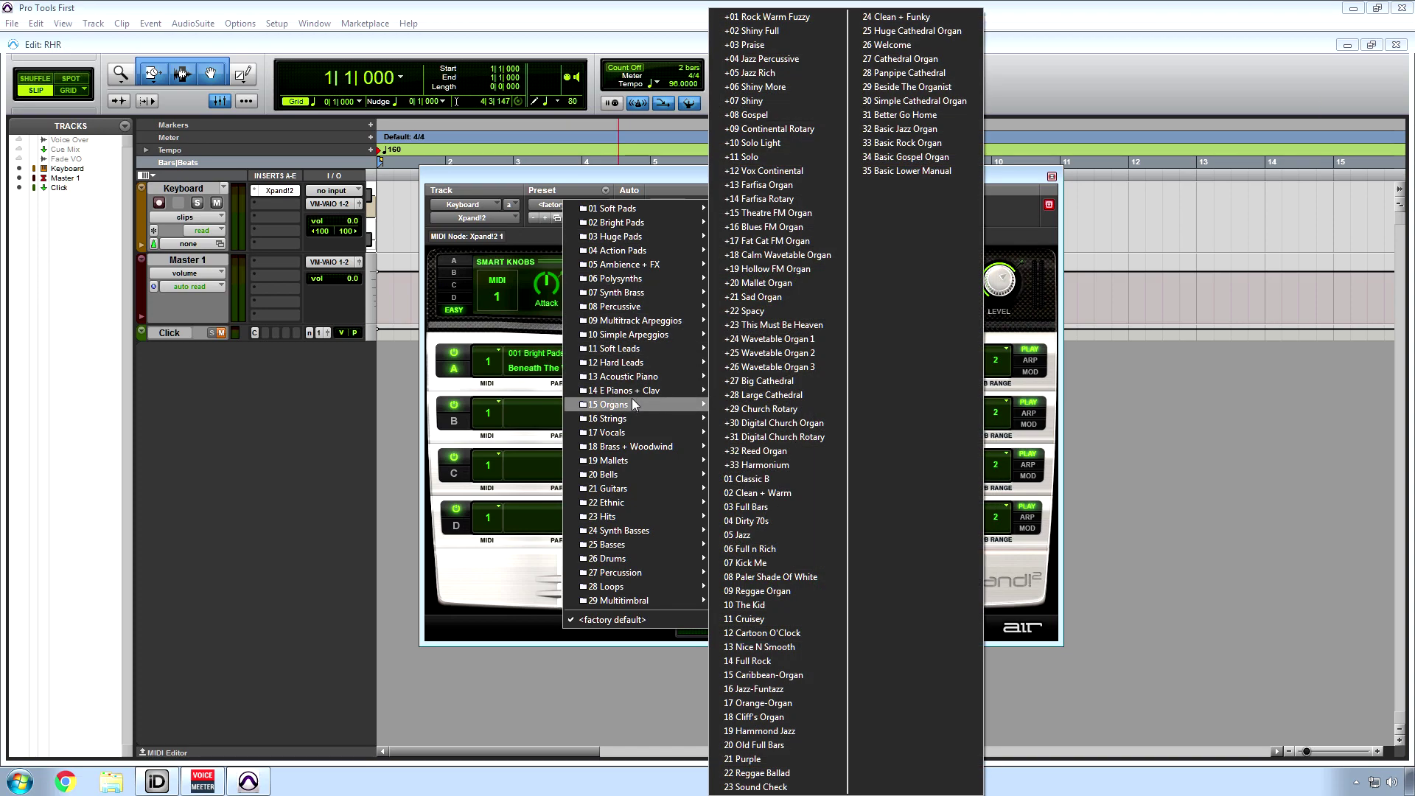
mouse_move(635, 396)
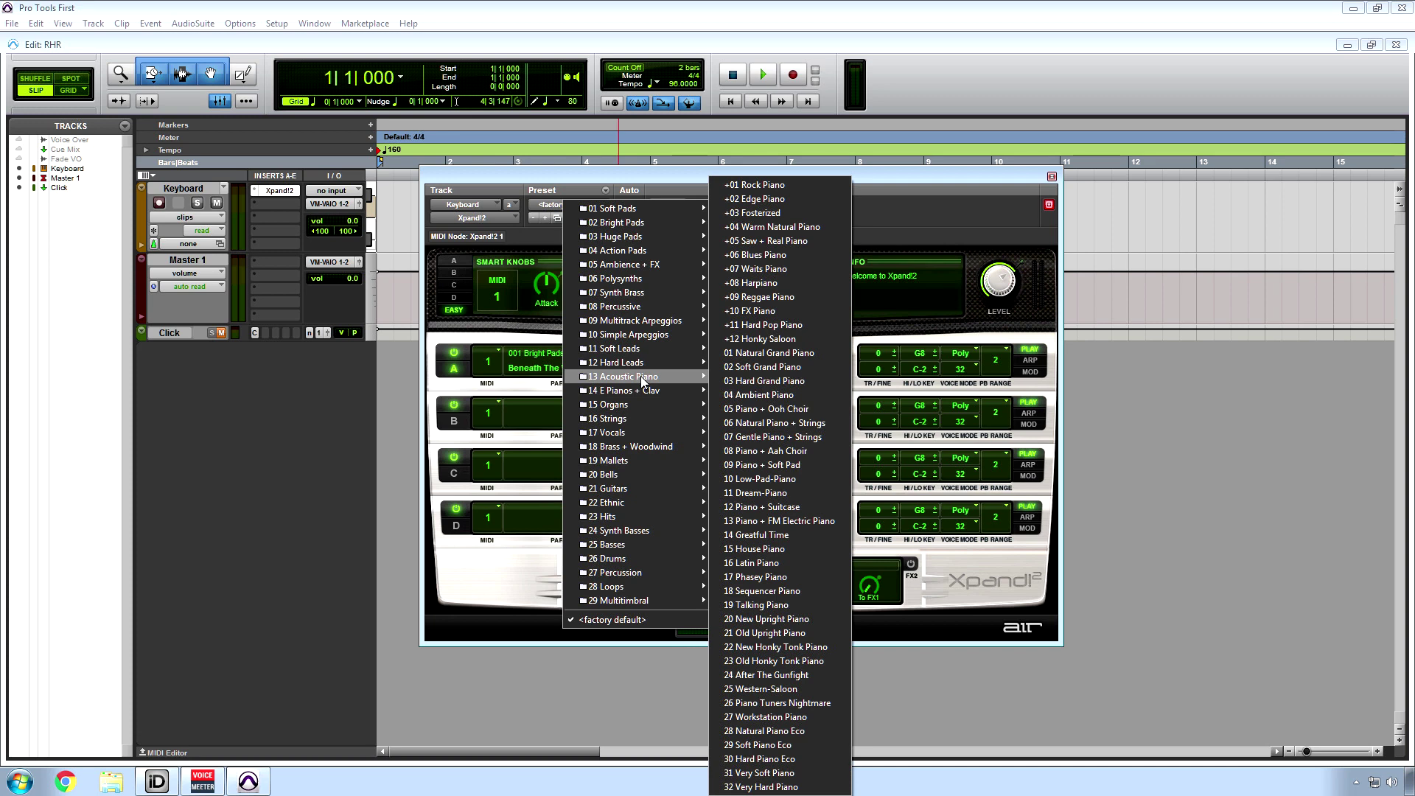
left_click(781, 386)
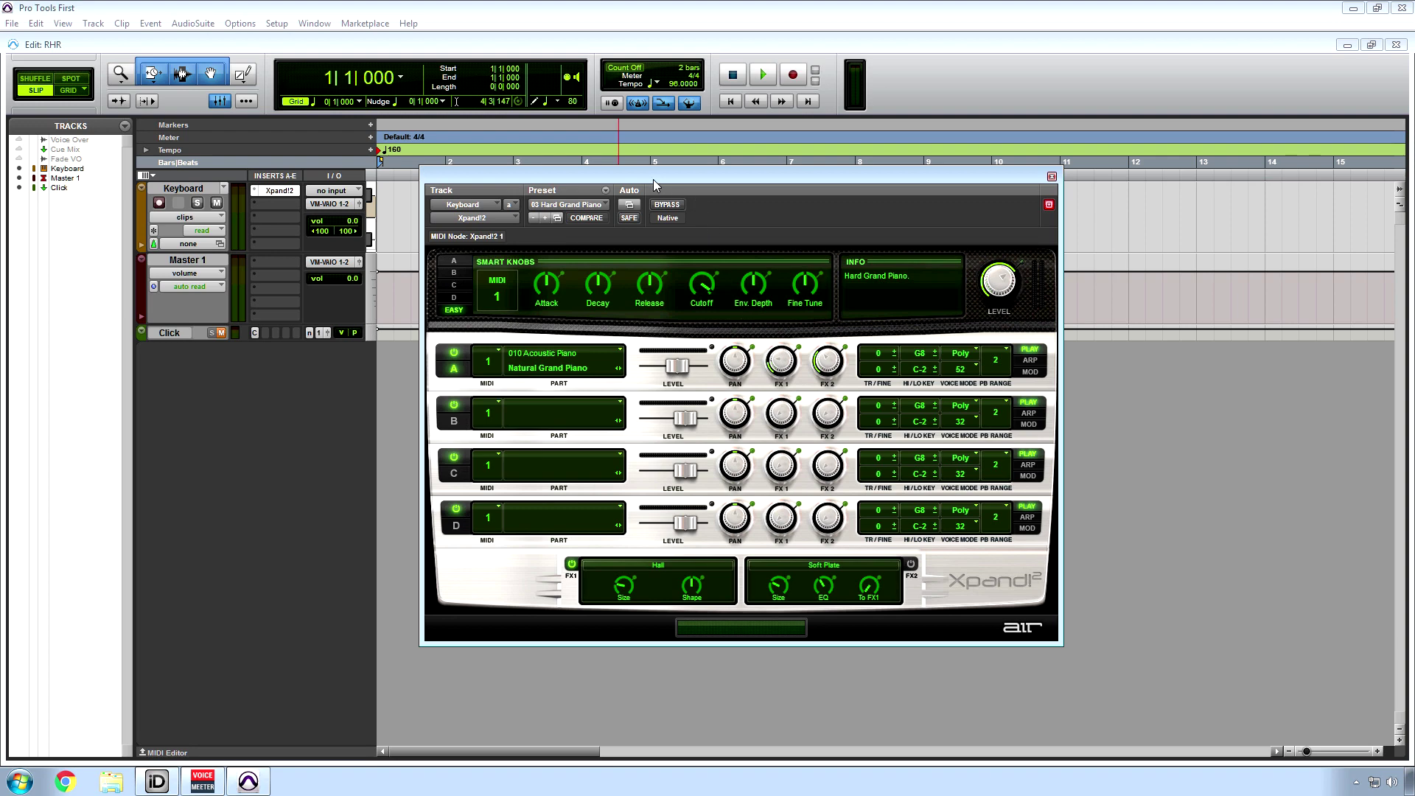
left_click_drag(671, 190, 789, 245)
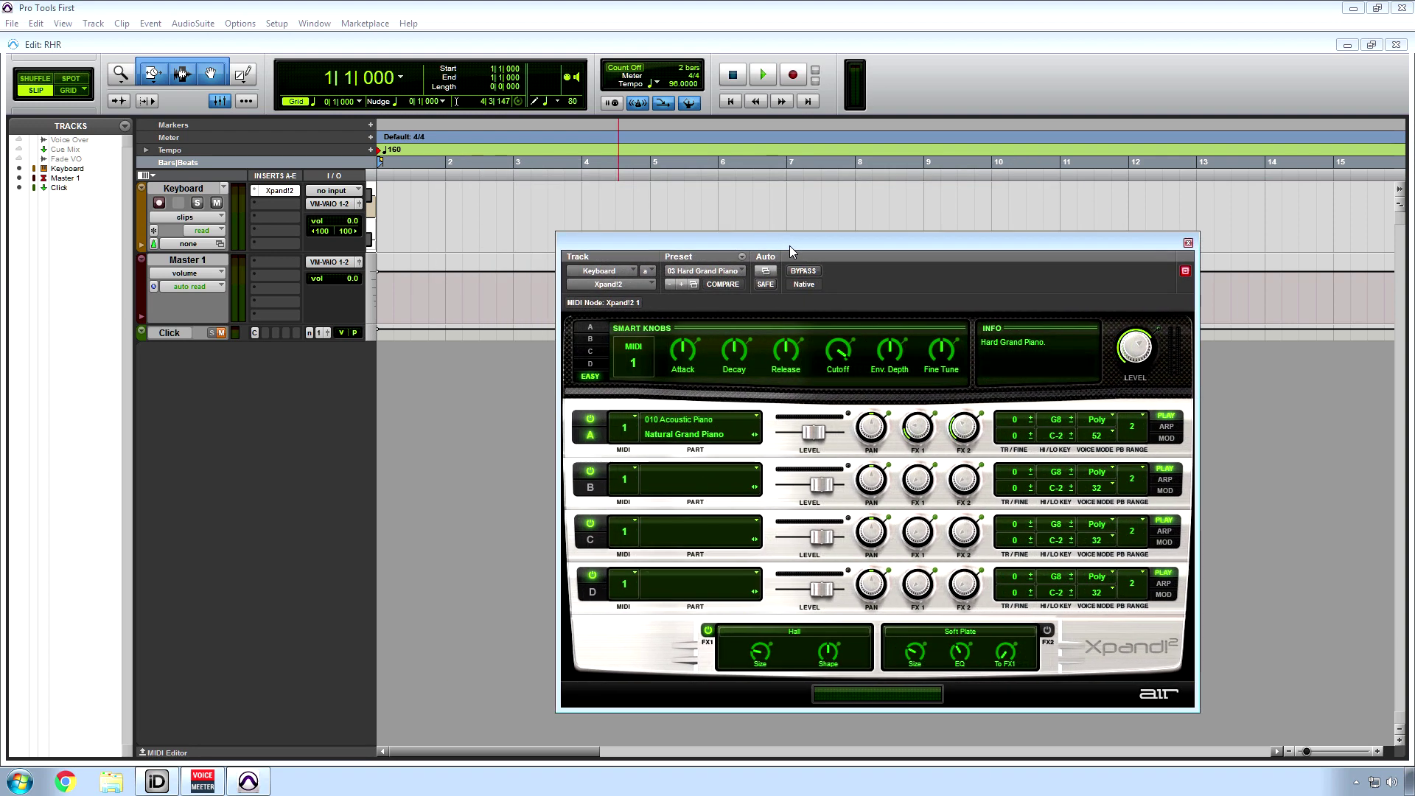
left_click(248, 781)
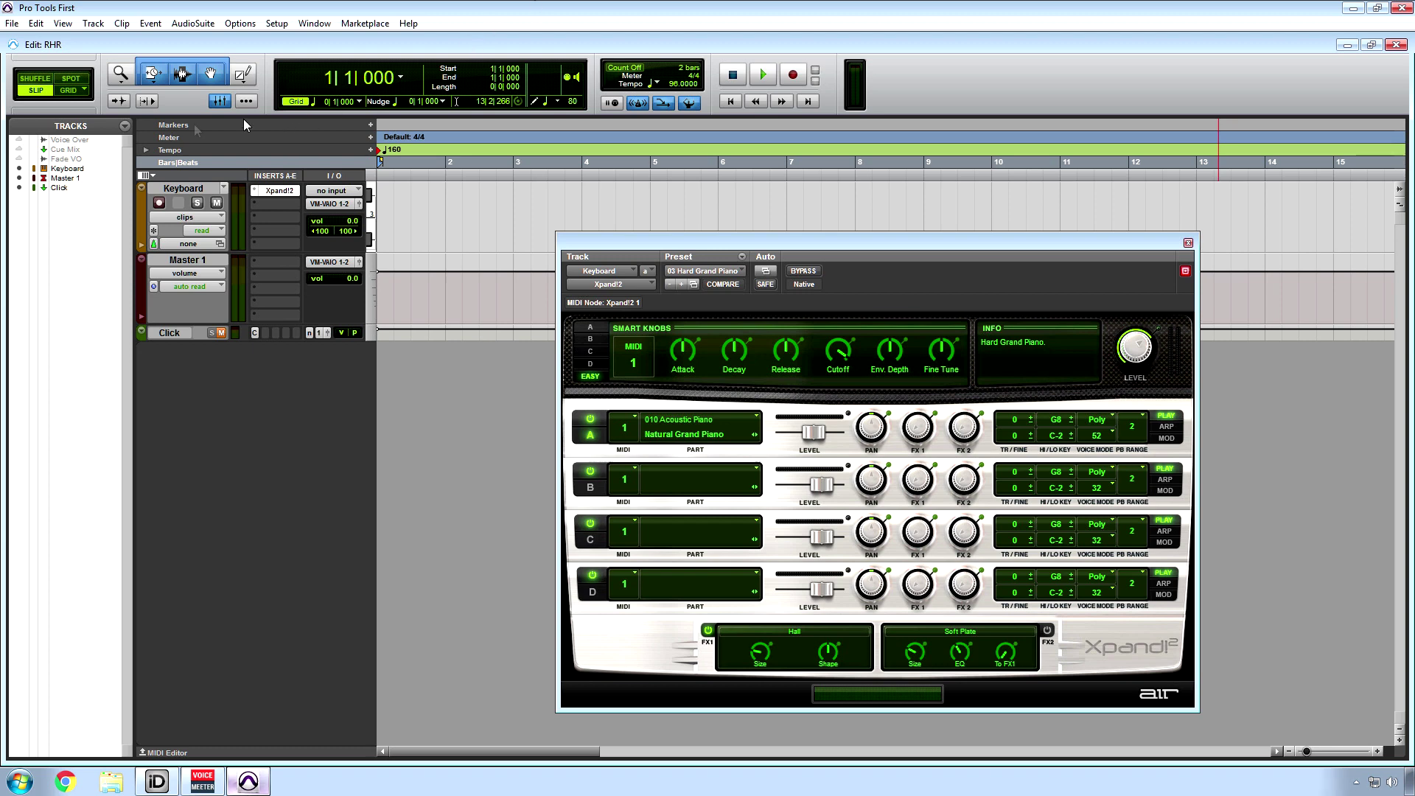
Record-enable the Keyboard track and start recording the piano part into a Keyboard-01 clip
left_click(159, 204)
left_click(791, 75)
left_click(764, 77)
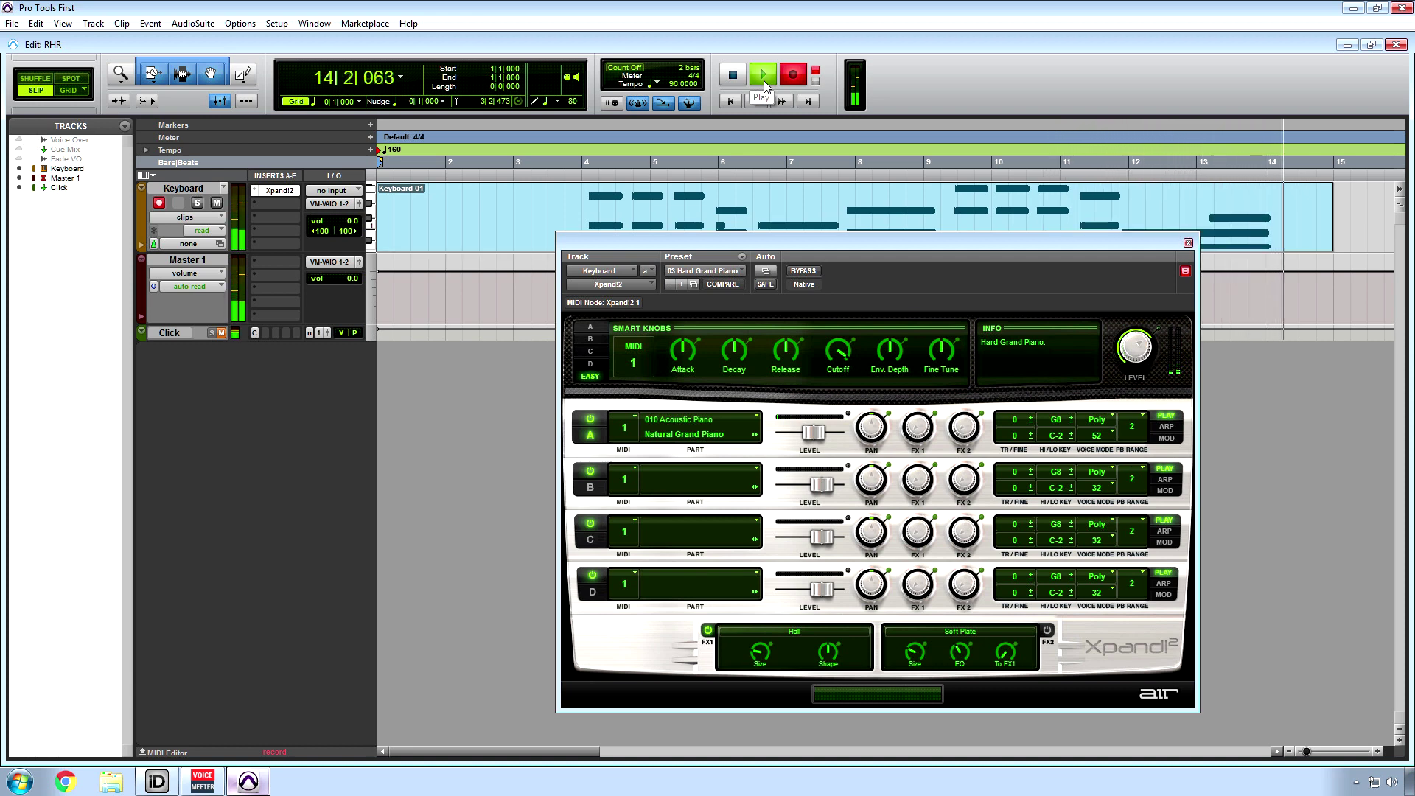
Stop recording, open Keyboard-01 in the MIDI Editor, close Xpand!2, and place the cursor at 4|1|120
key("space")
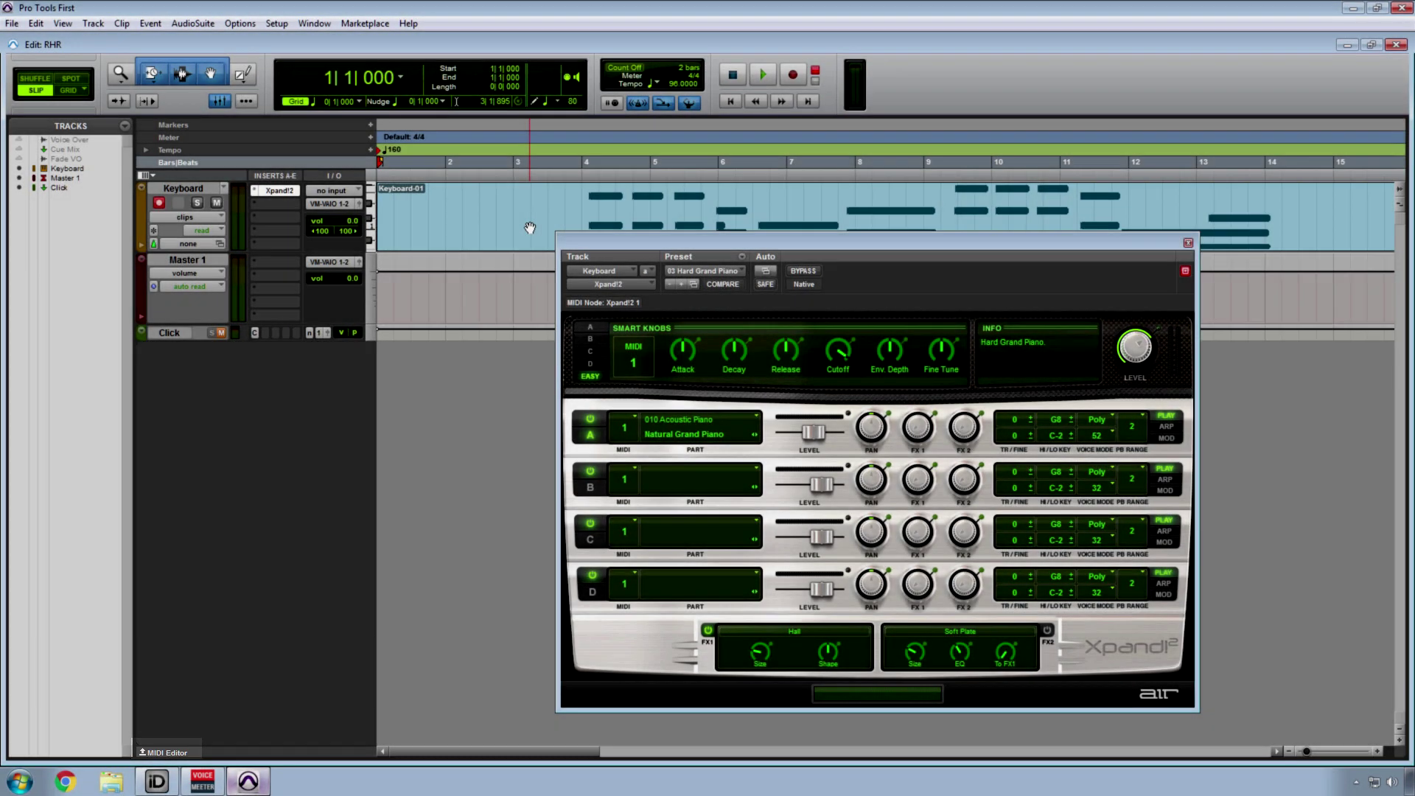
double_click(530, 228)
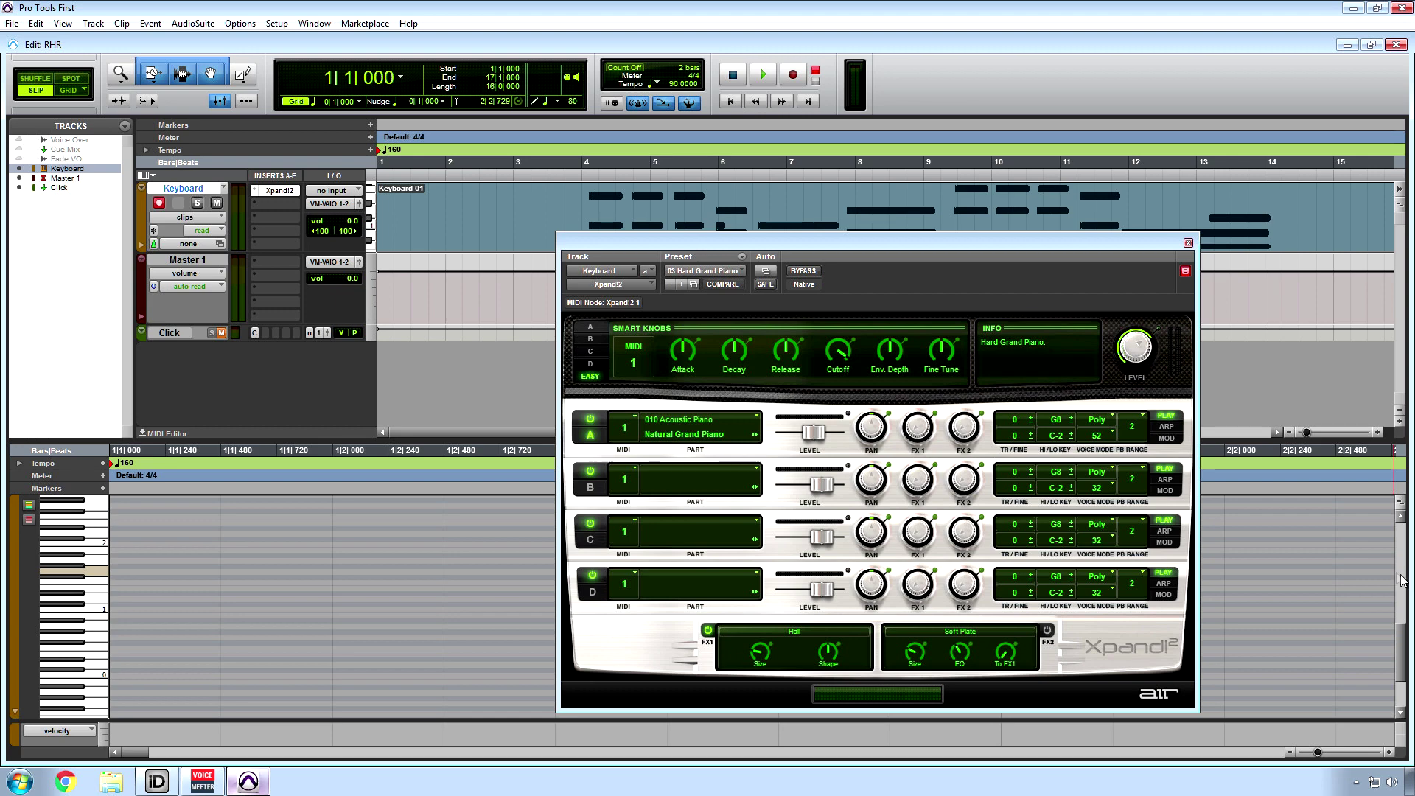
key("ctrl+w")
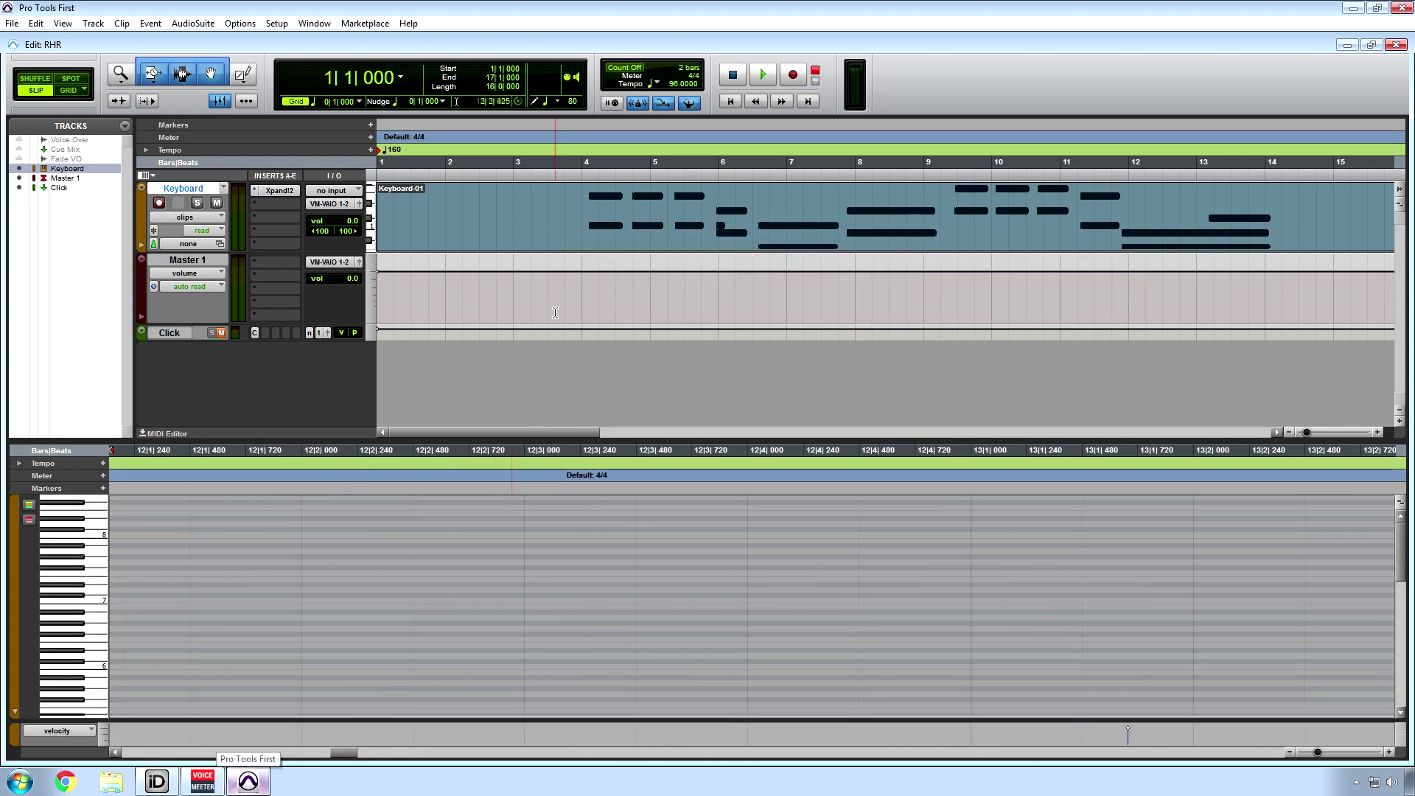
left_click(591, 204)
left_click(585, 204)
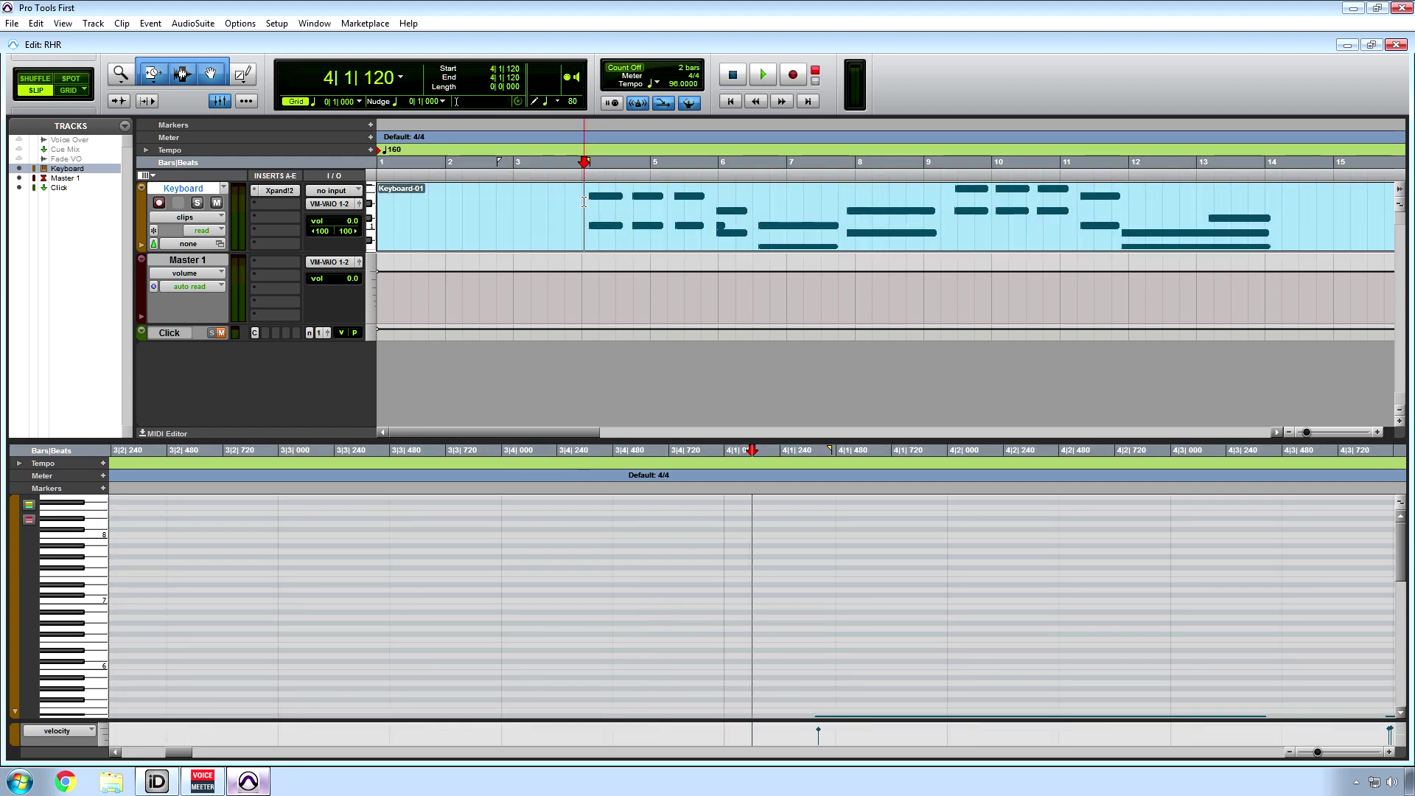
left_click_drag(1407, 562, 1386, 666)
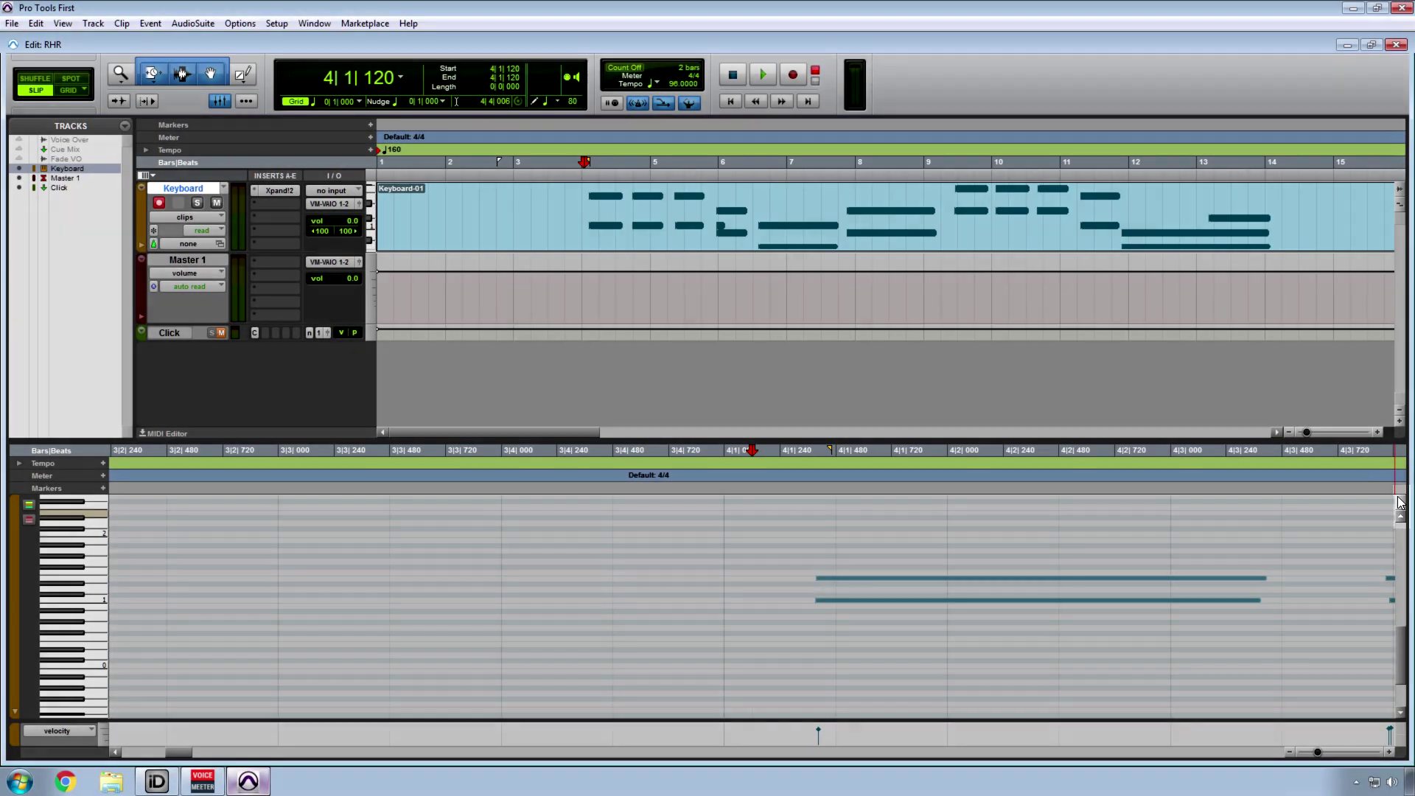
left_click(1400, 520)
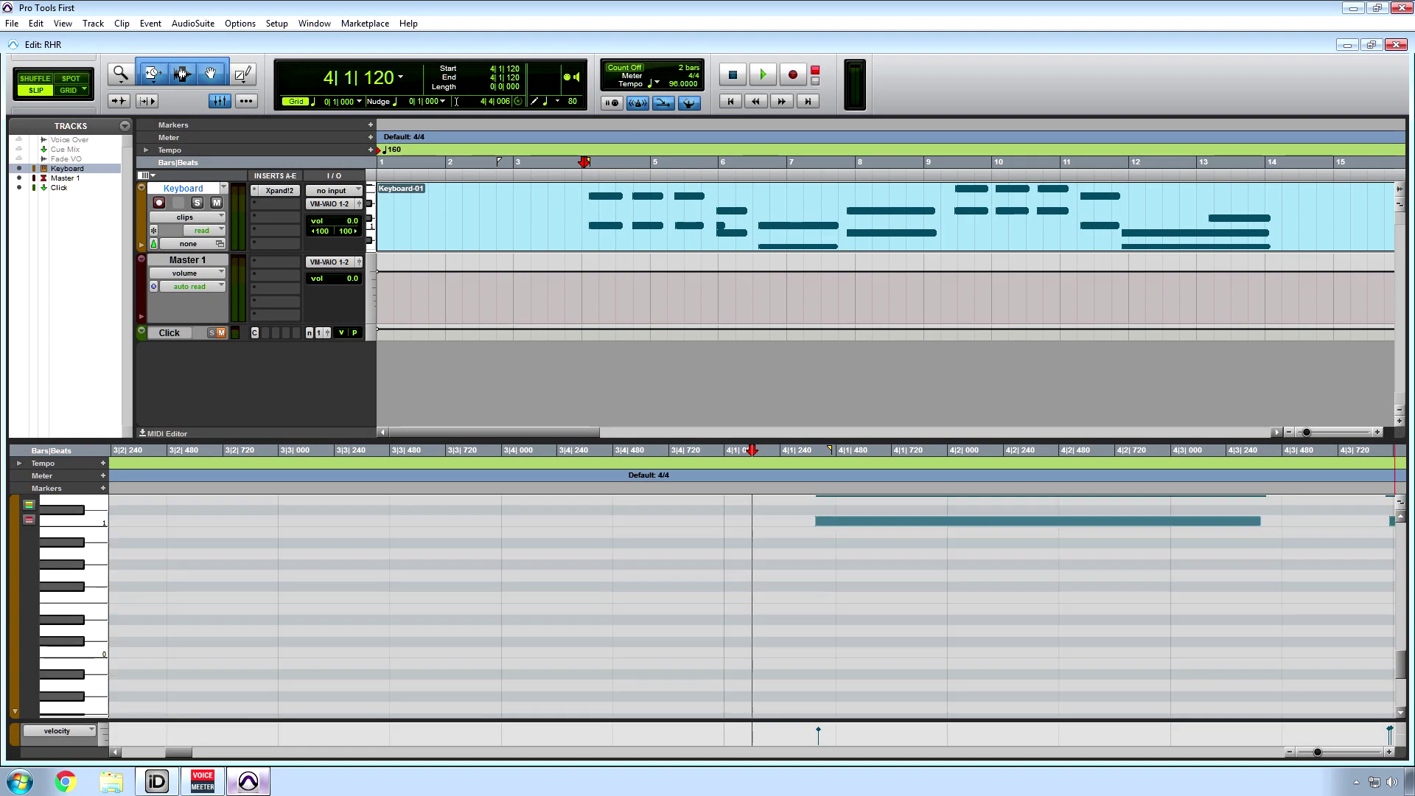
left_click(1400, 504)
left_click(1400, 501)
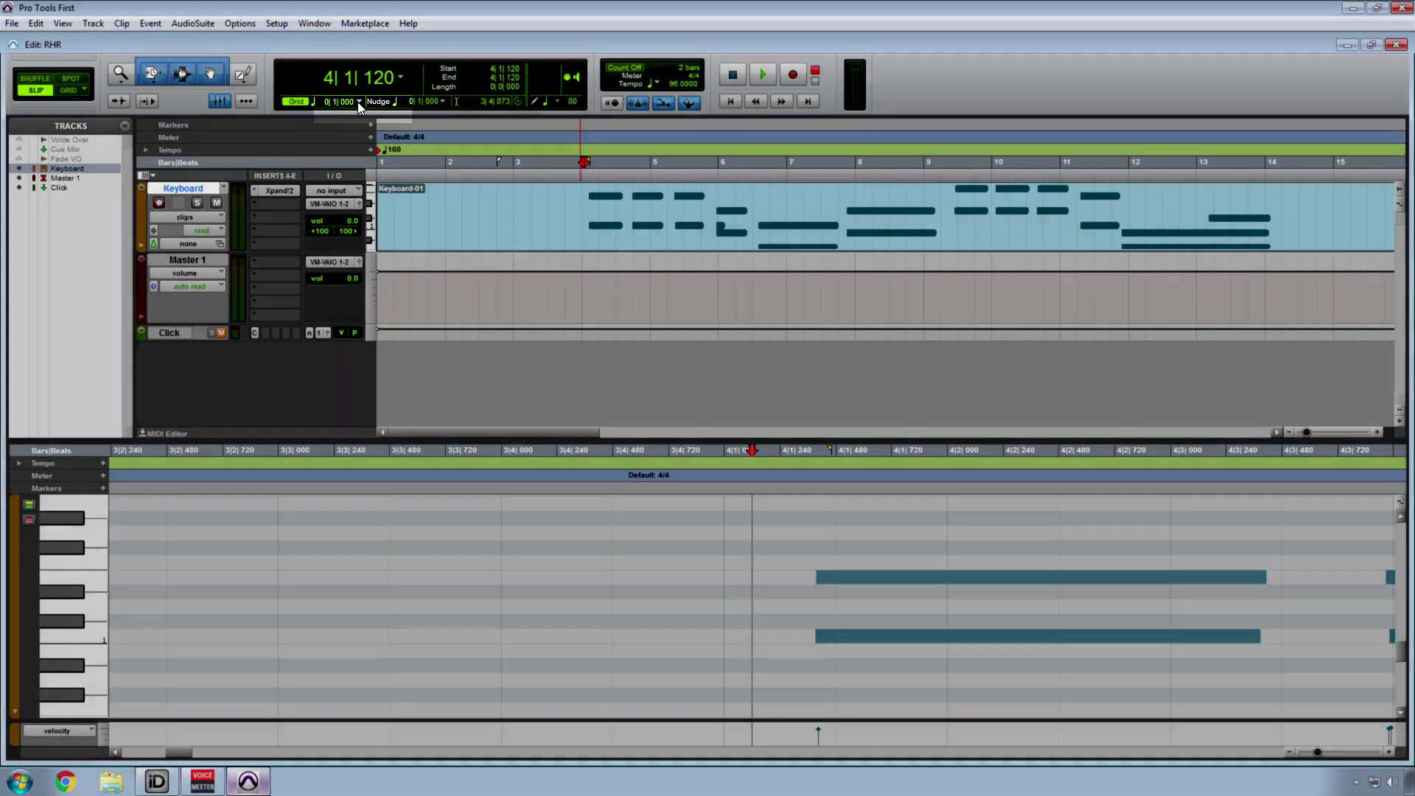
left_click(359, 102)
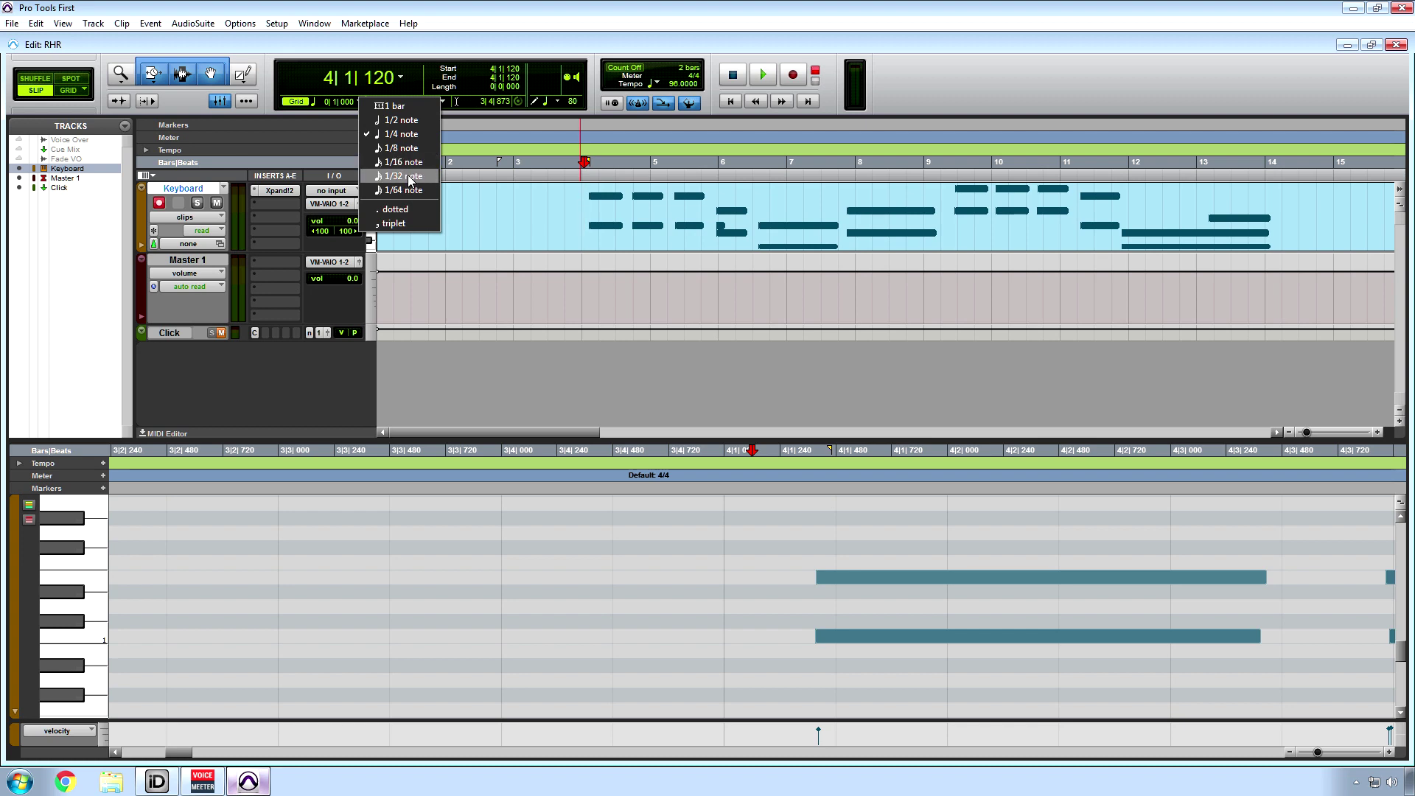
left_click(408, 175)
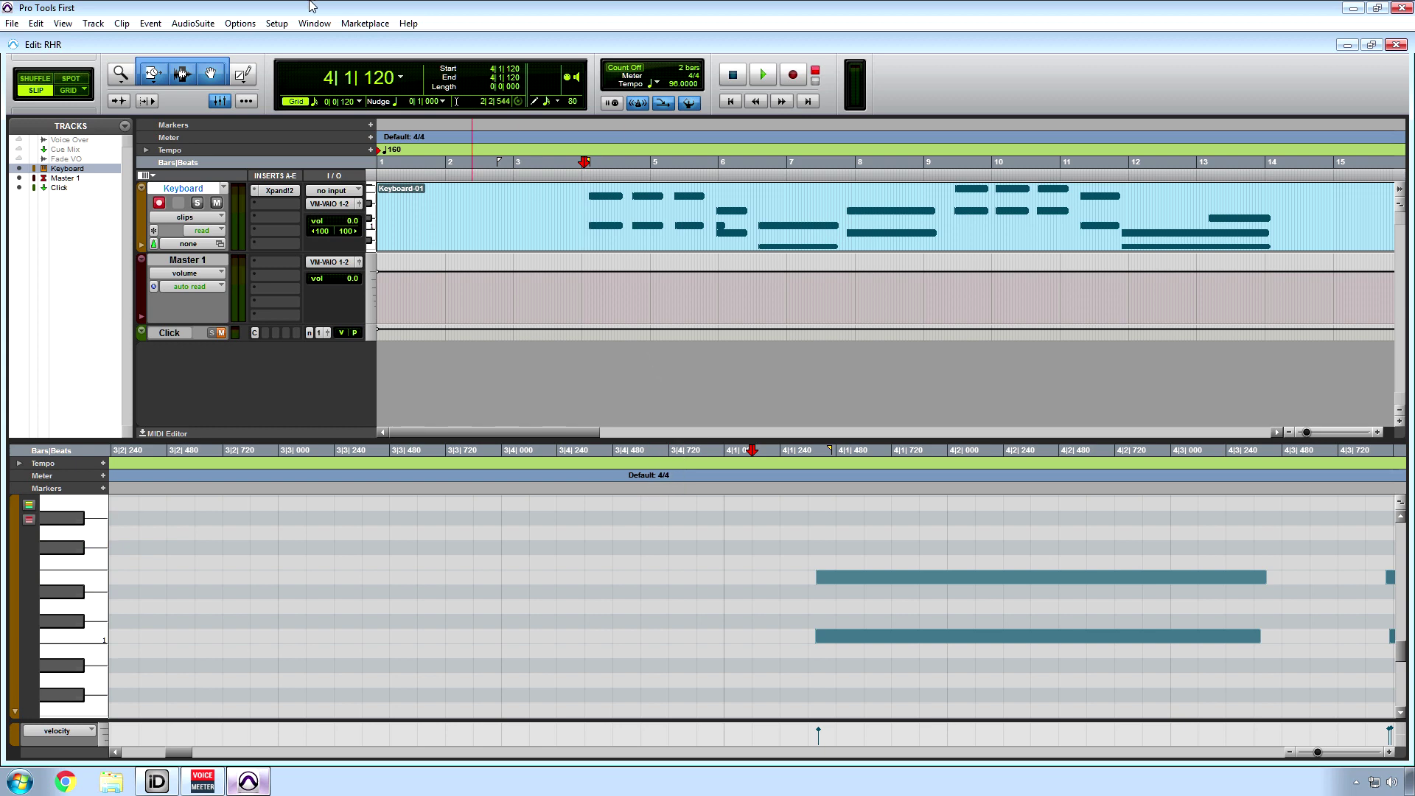
left_click(359, 102)
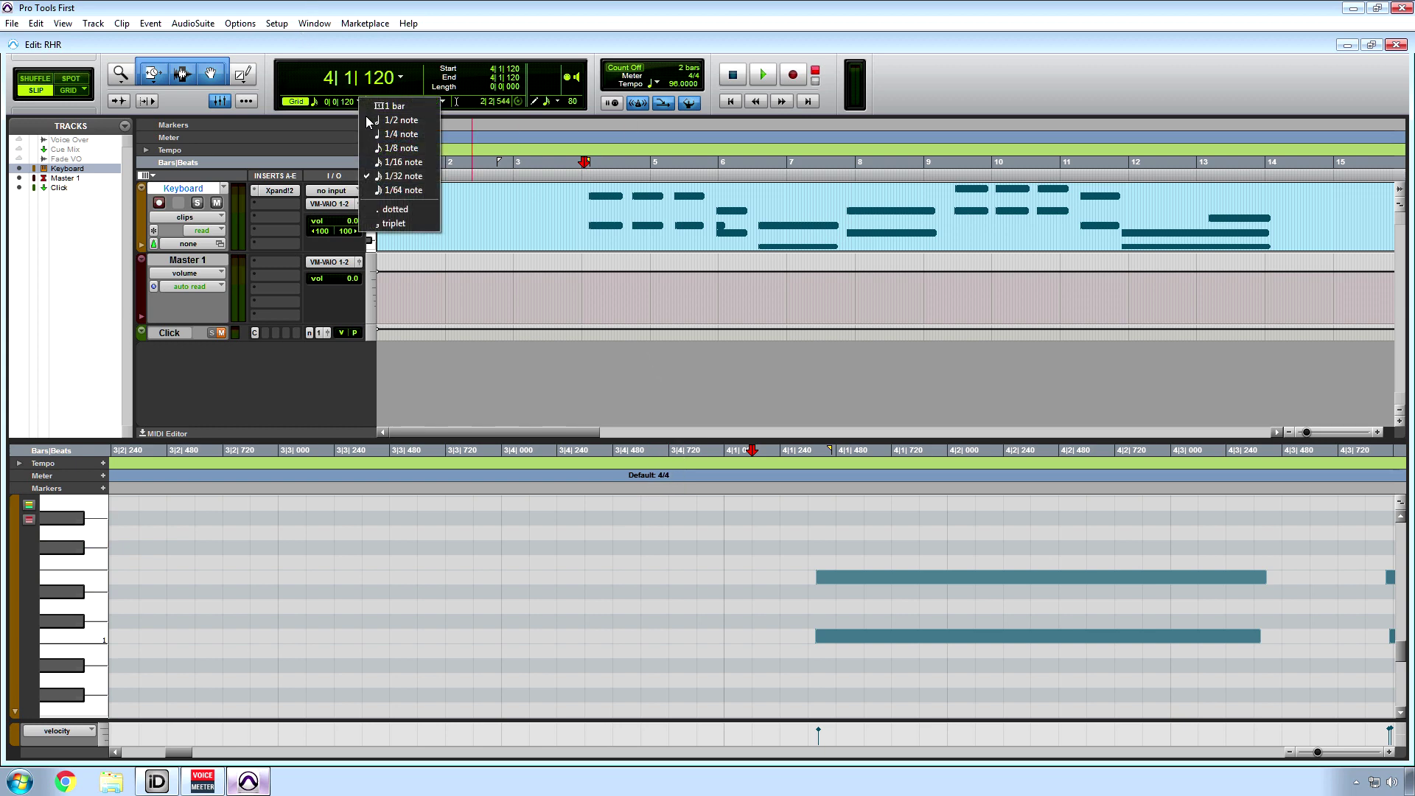
left_click(400, 191)
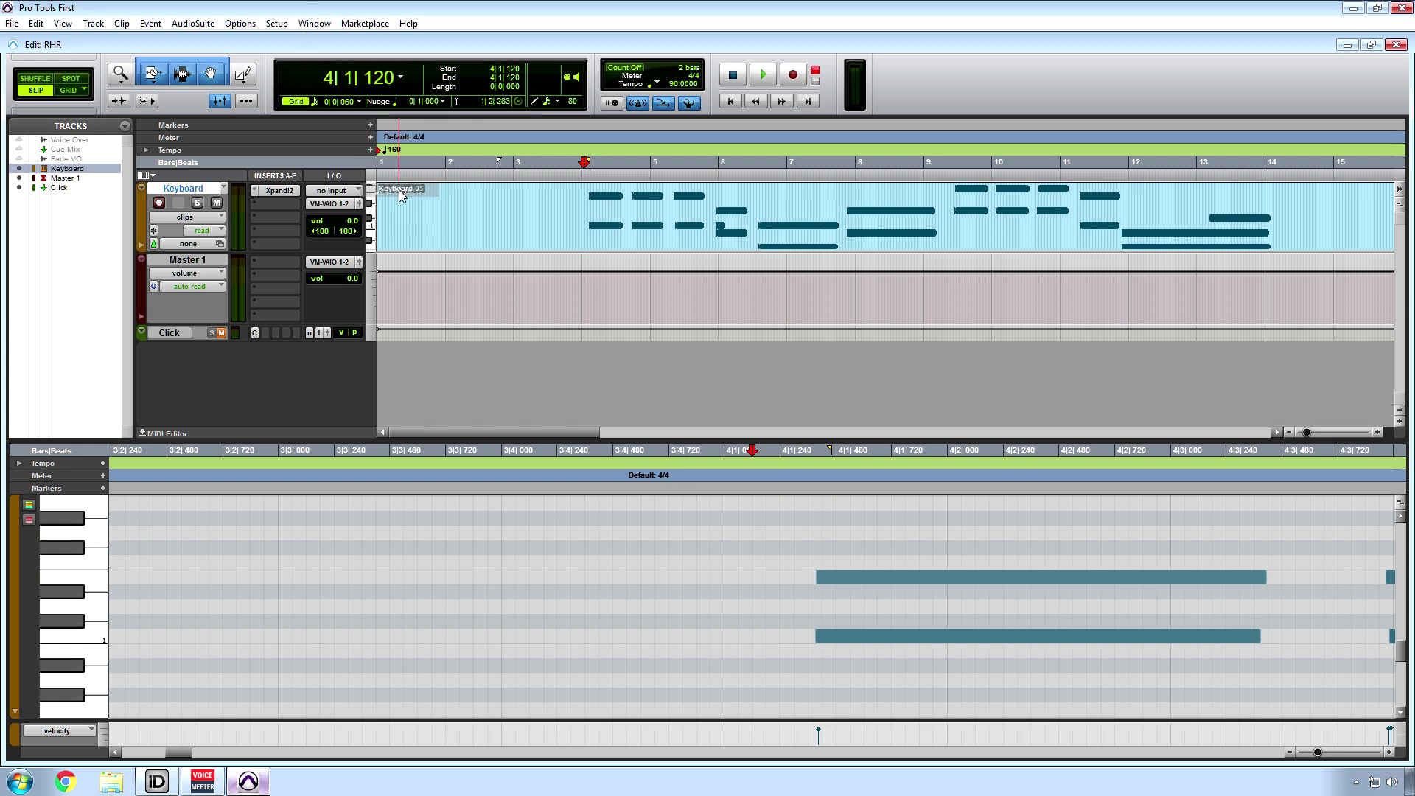
left_click(360, 104)
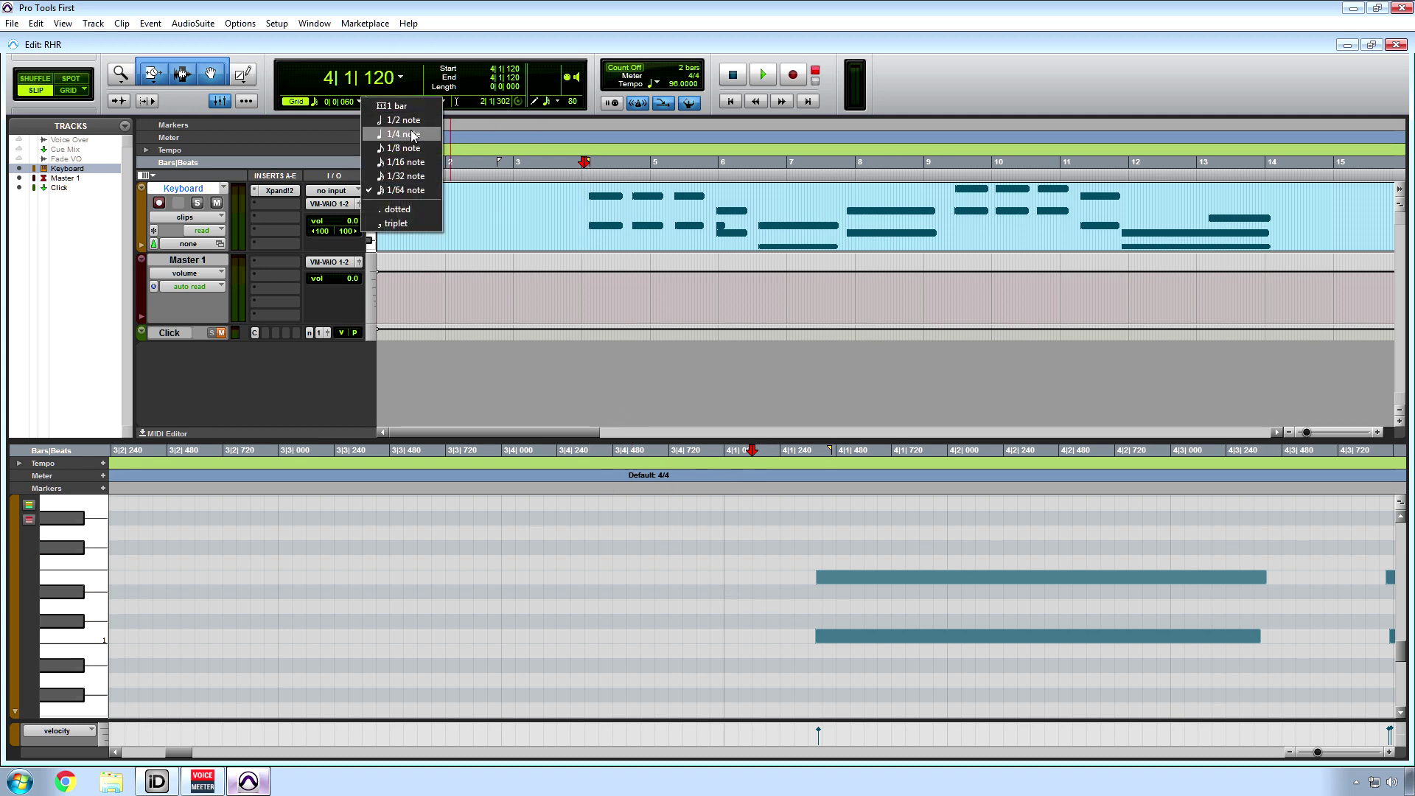
left_click(417, 128)
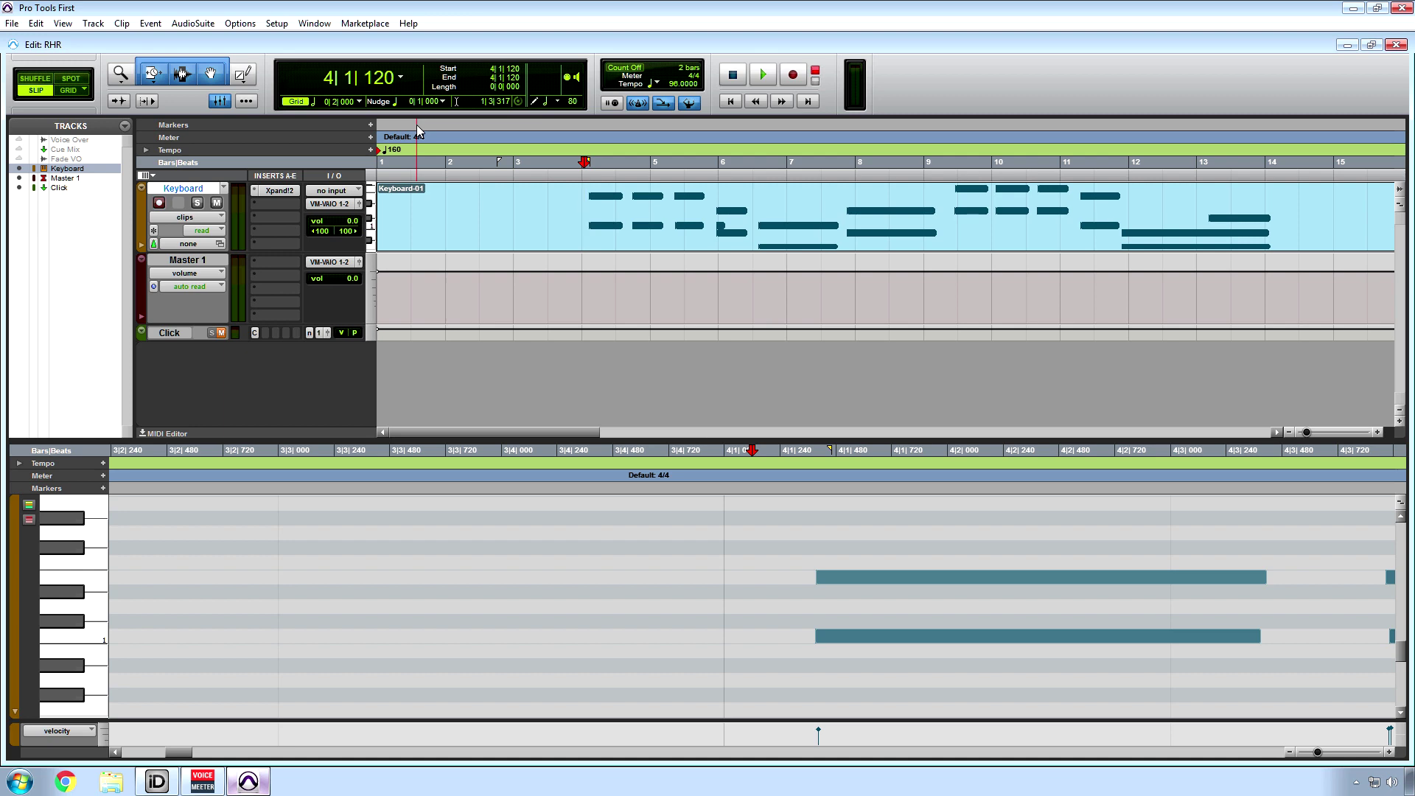
left_click(360, 101)
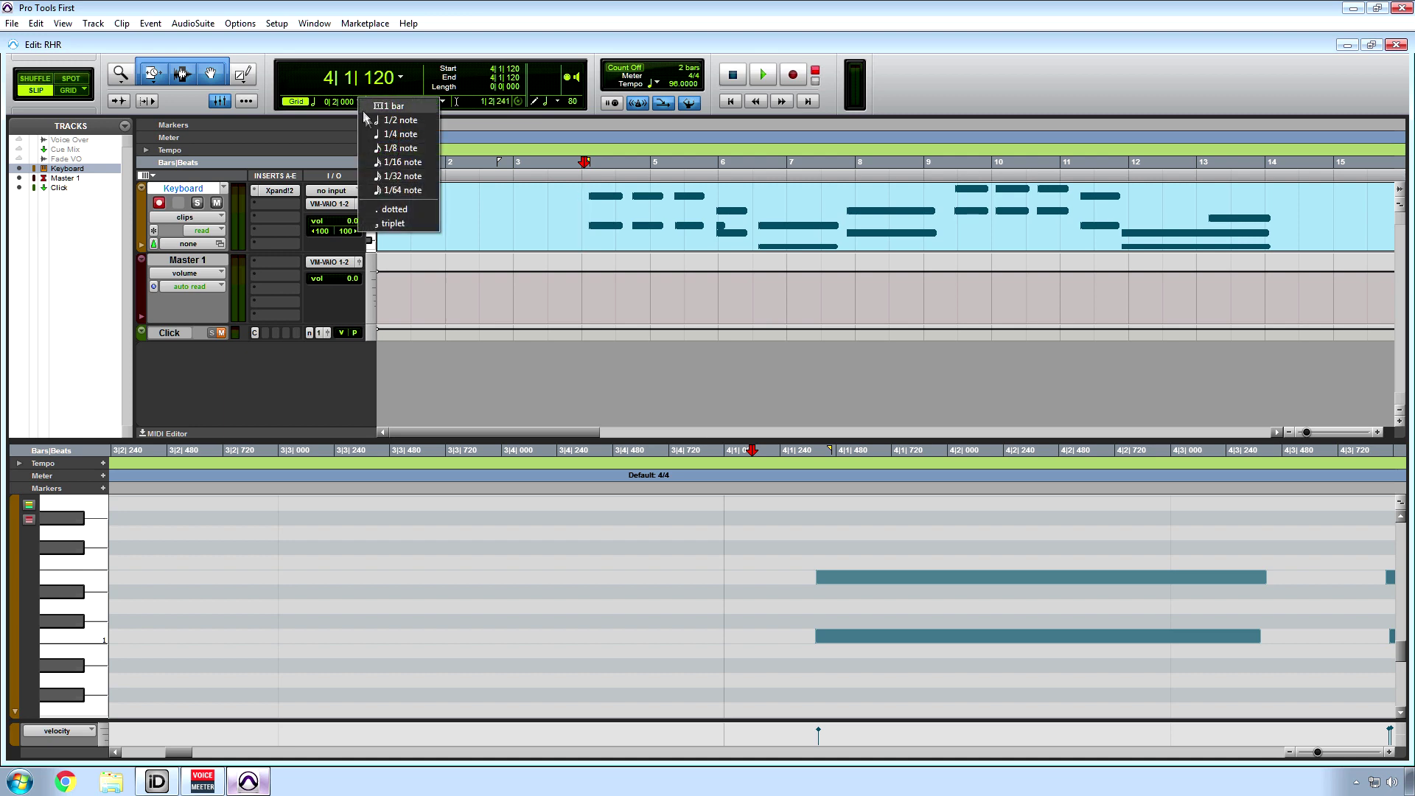
left_click(386, 136)
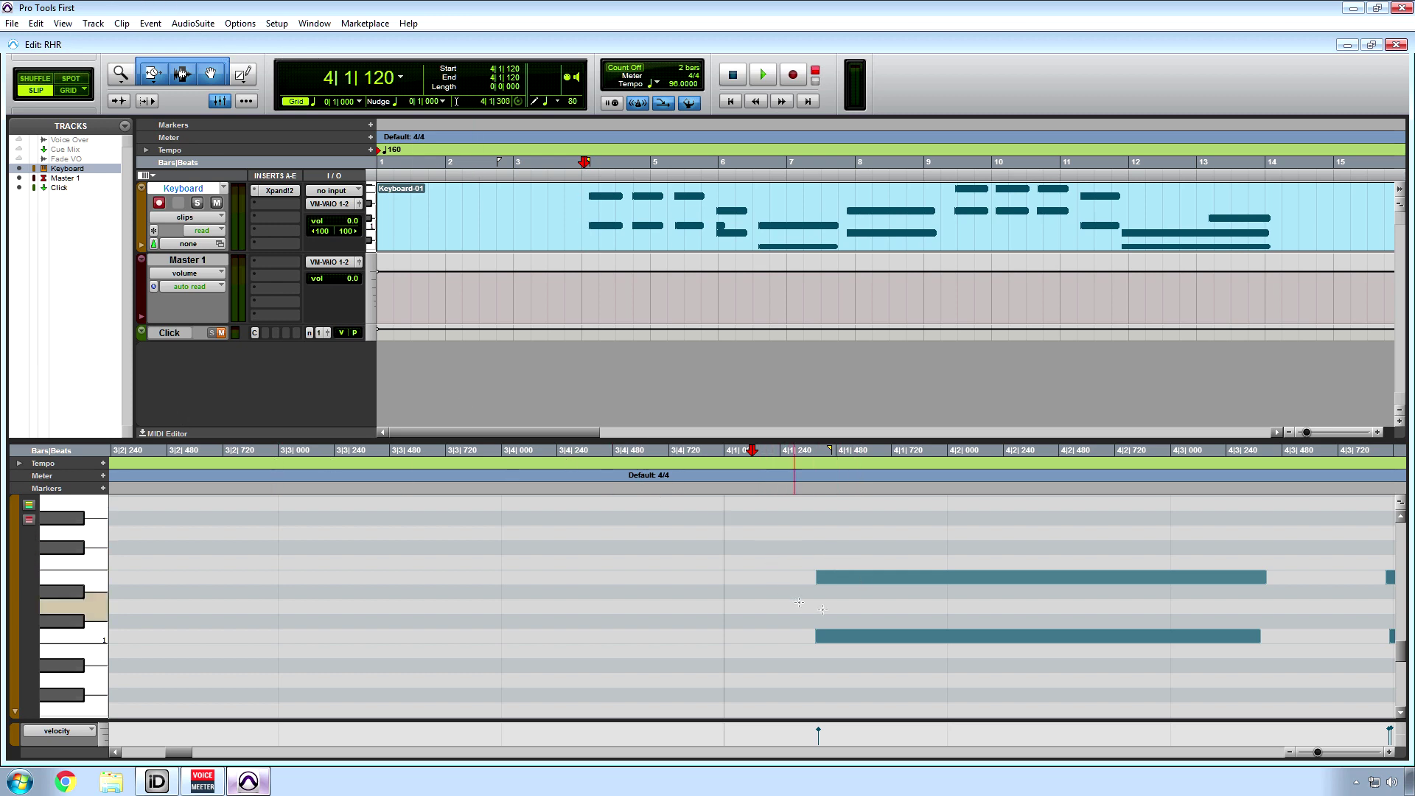
scroll(737, 578, "down", 5)
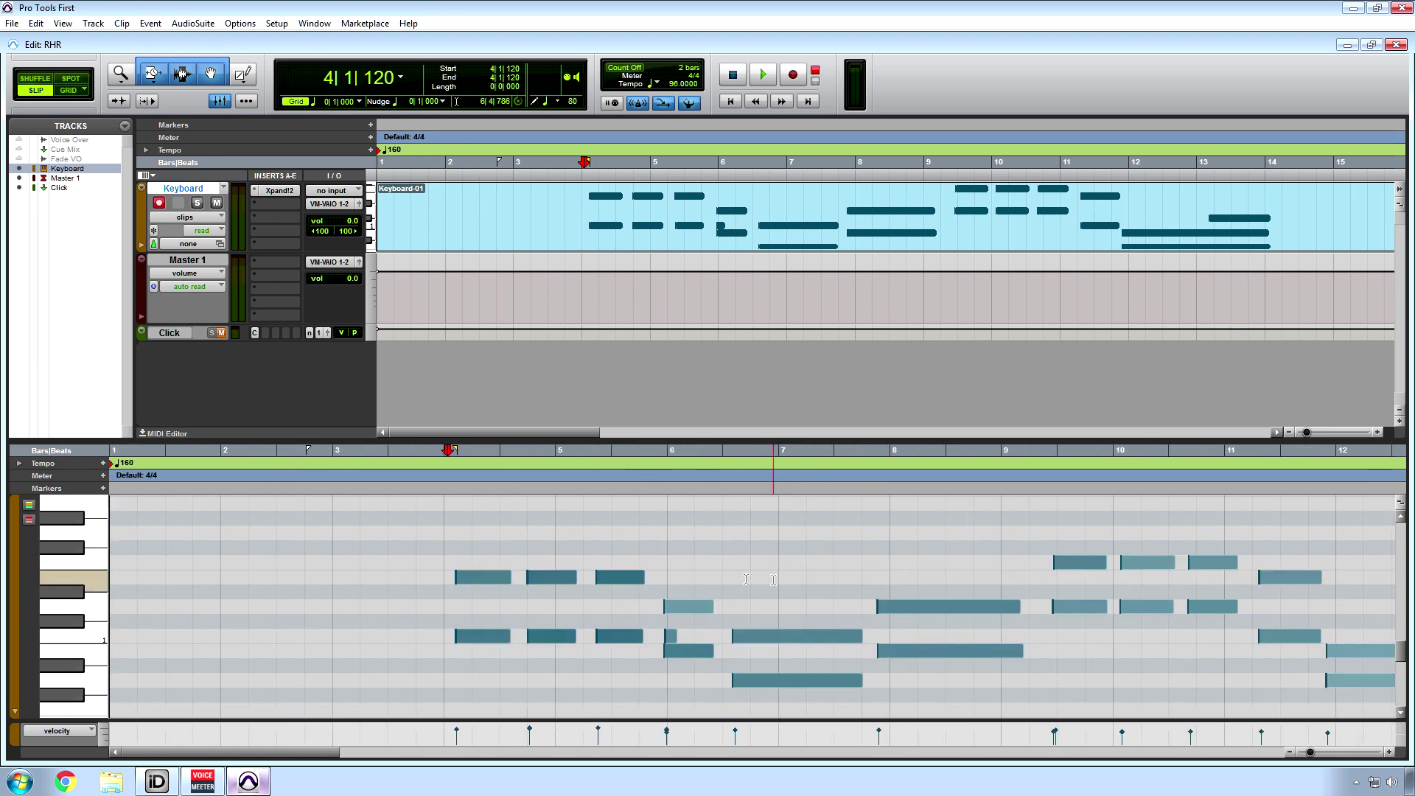
left_click(277, 516)
scroll(243, 501, "up", 2)
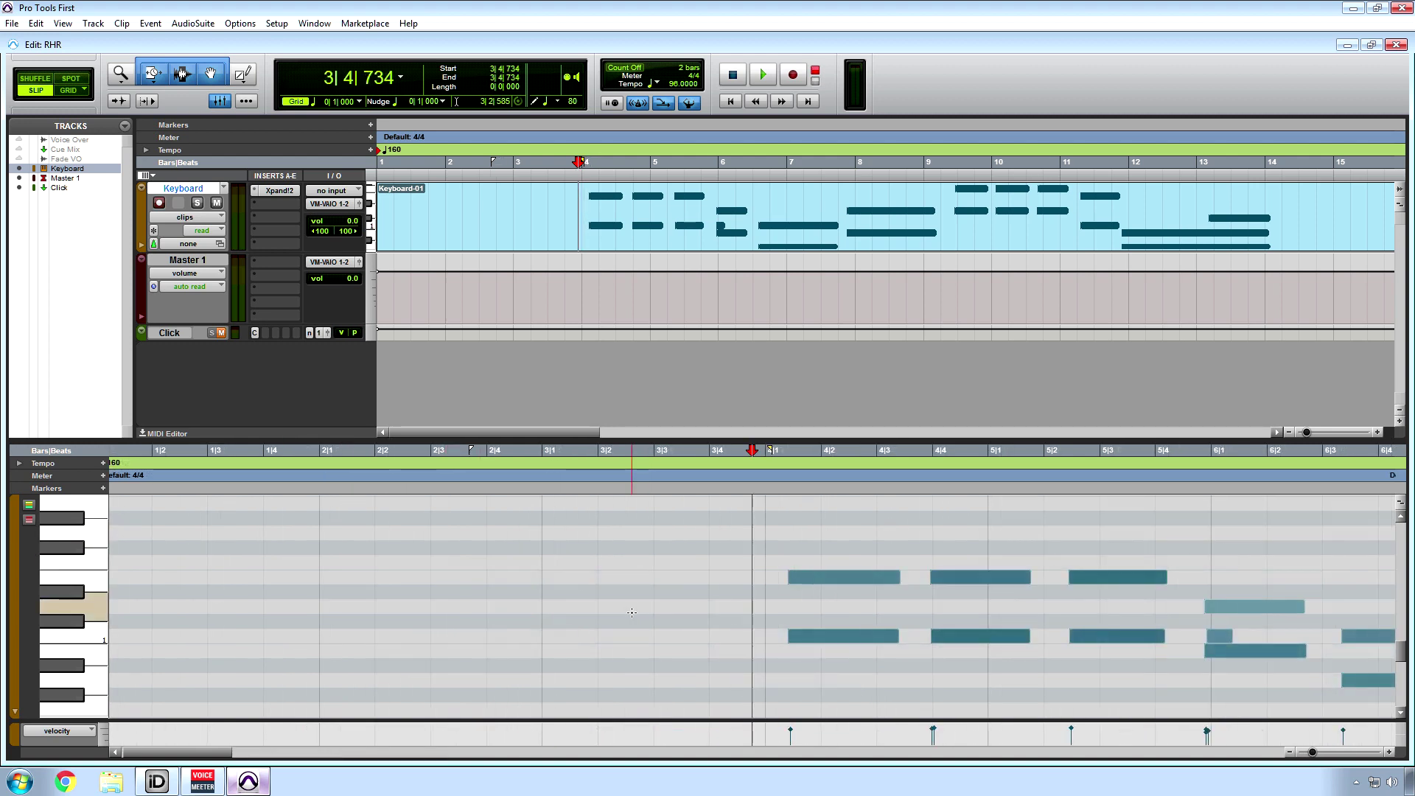
left_click(274, 203)
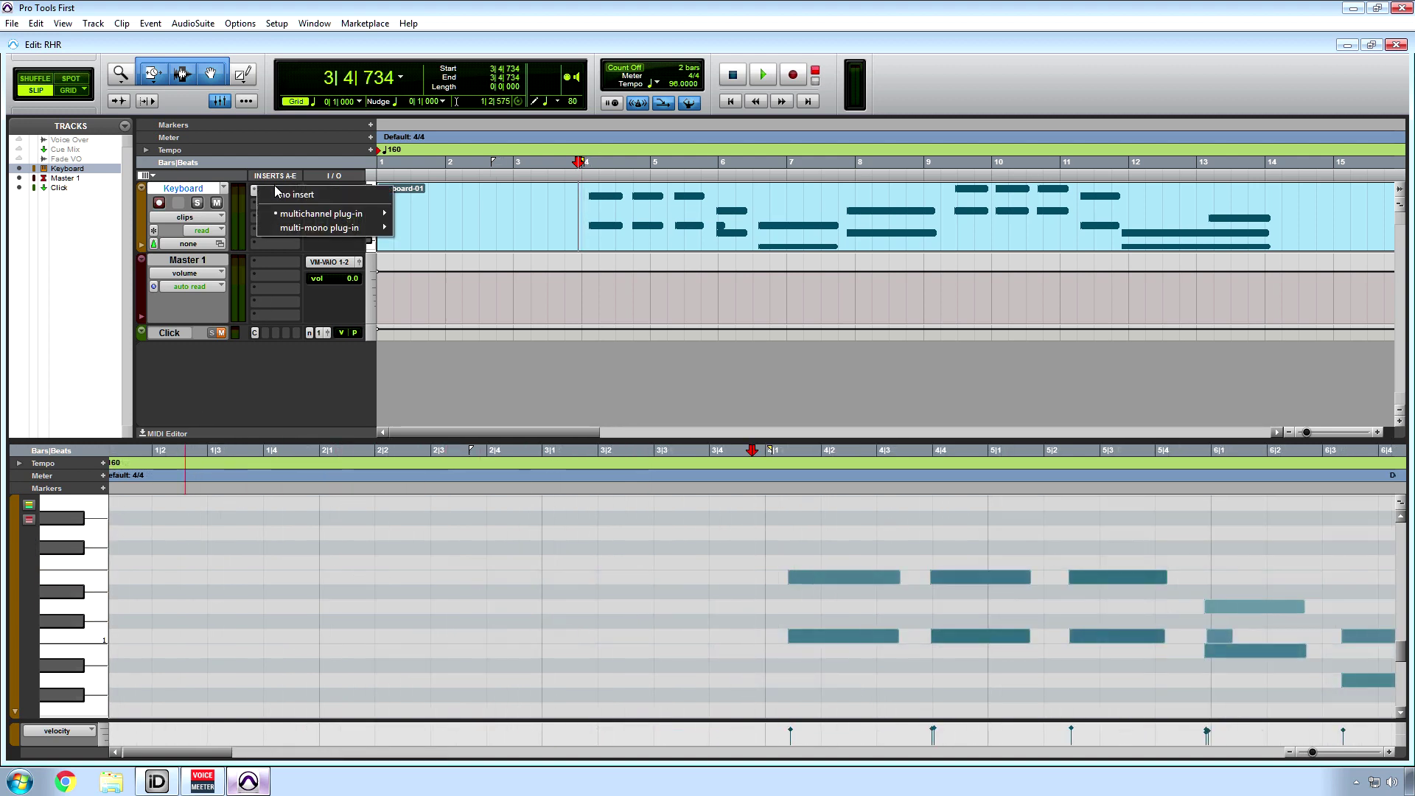
Reopen Xpand!2, browse Part A's patch categories without changing Natural Grand Piano, then close it
left_click(435, 243)
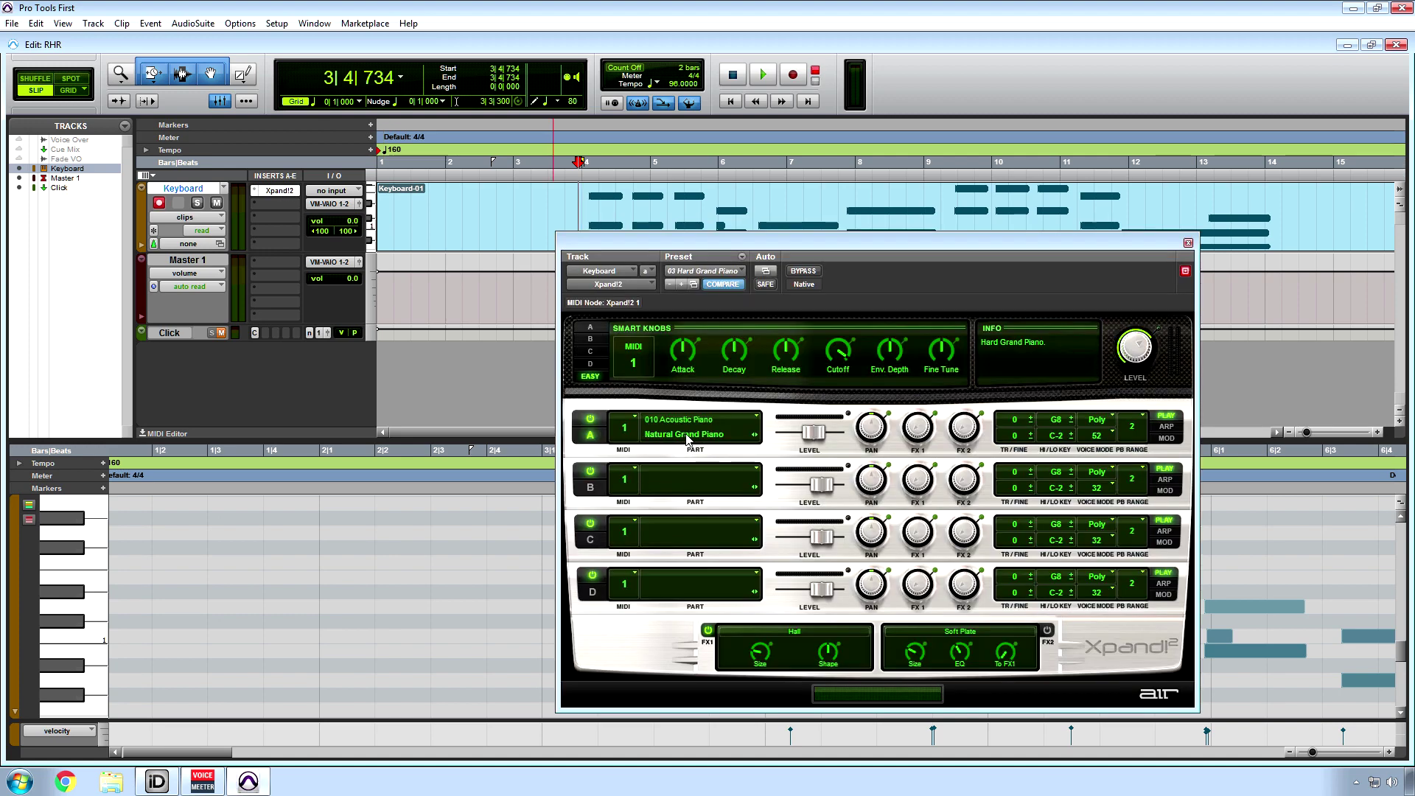
left_click(684, 435)
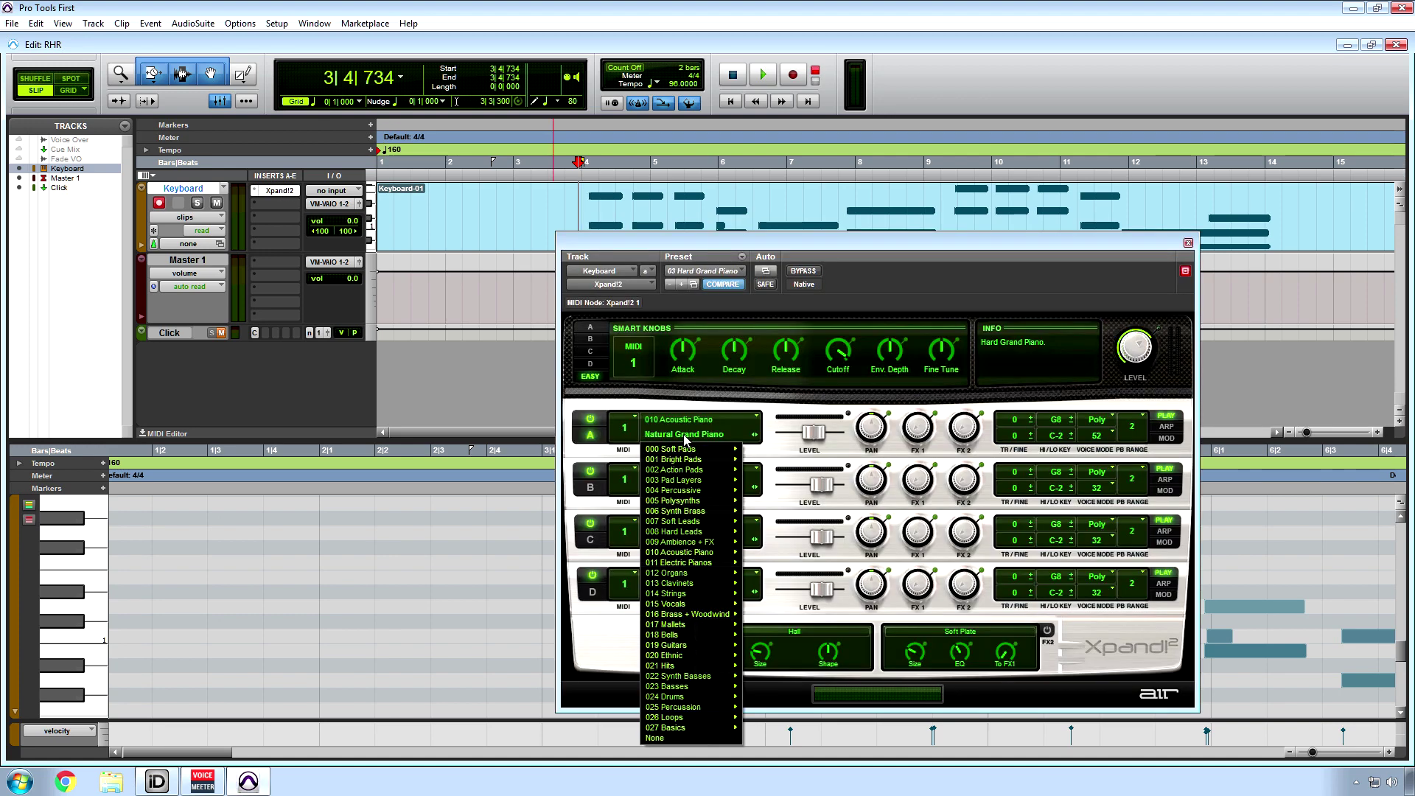
mouse_move(679, 606)
mouse_move(682, 480)
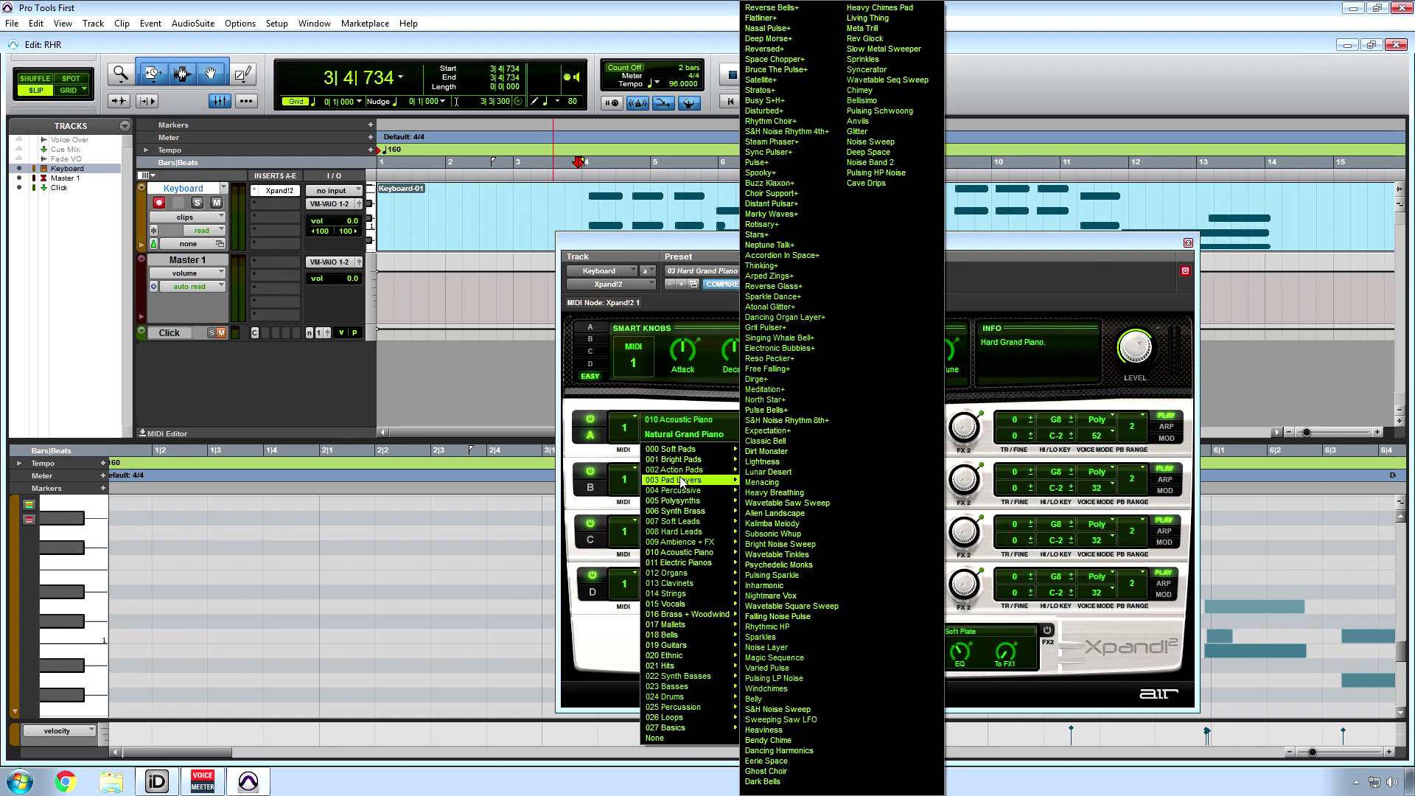
left_click(1166, 249)
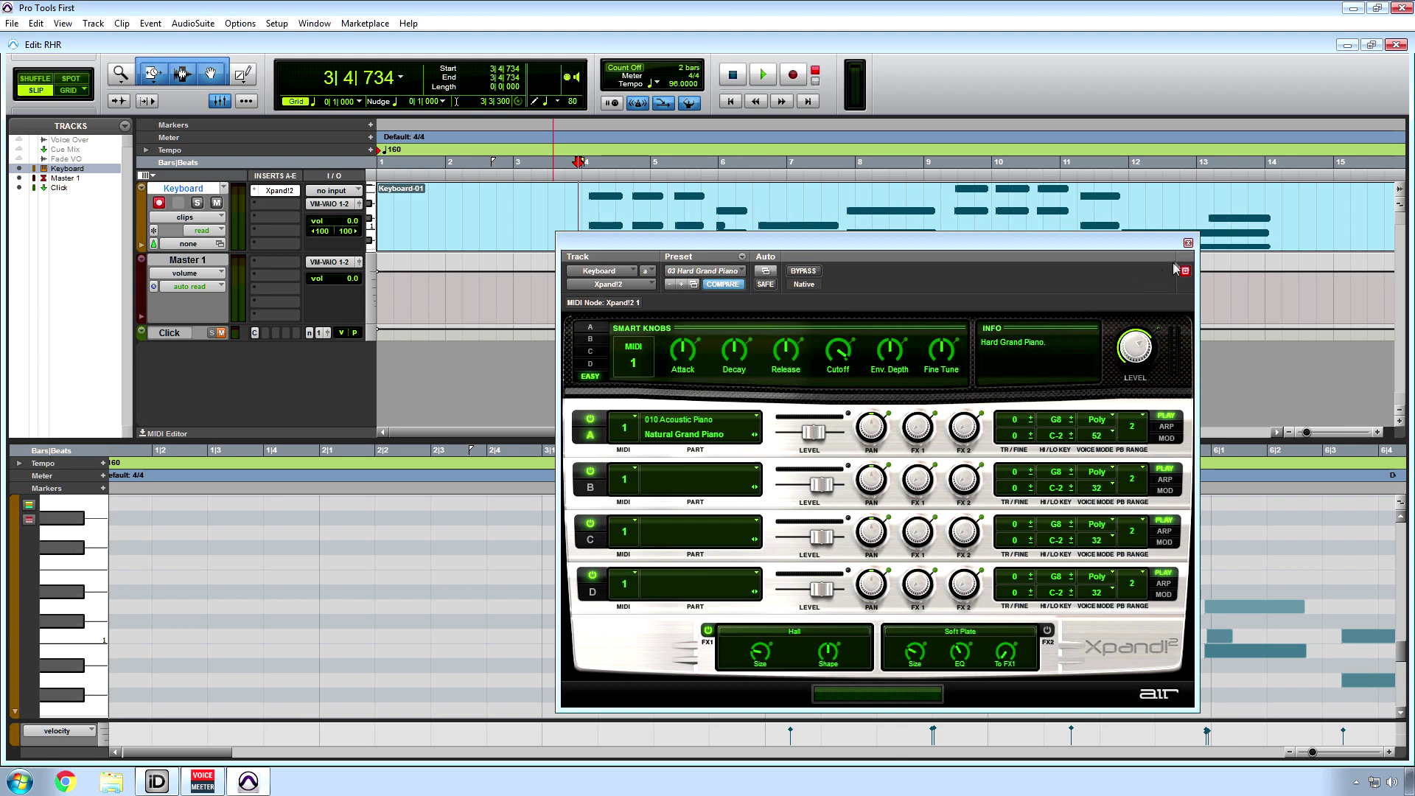
left_click(1188, 244)
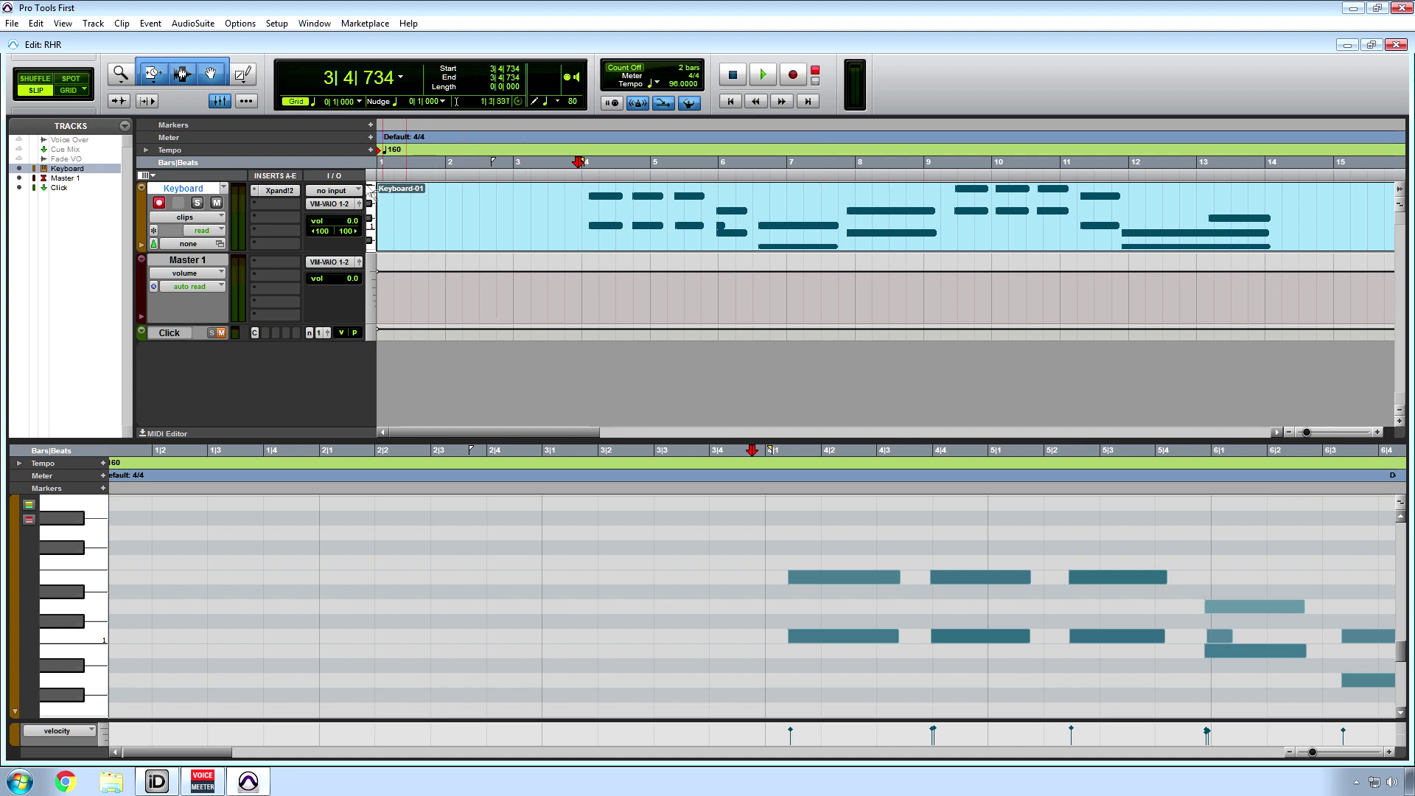
left_click(150, 23)
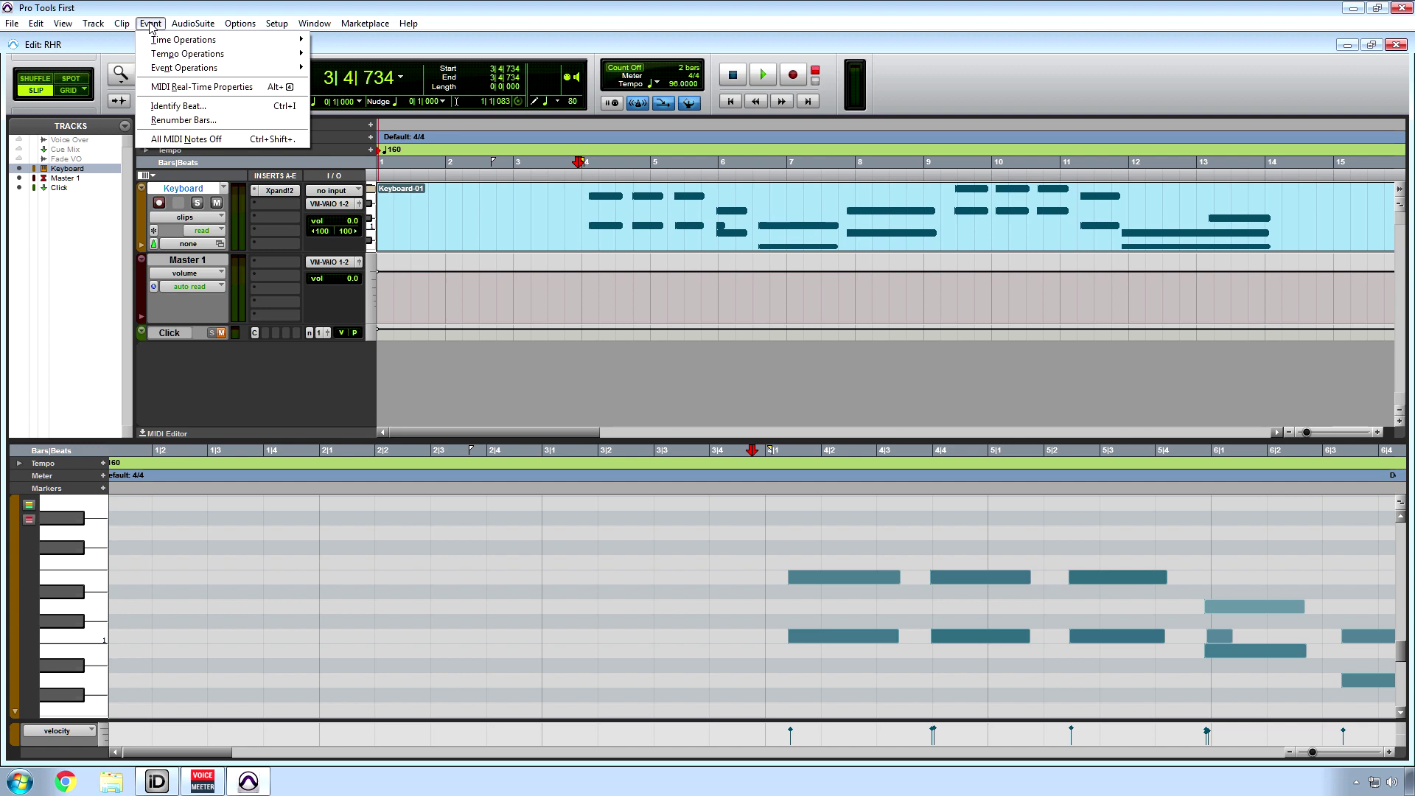
mouse_move(253, 74)
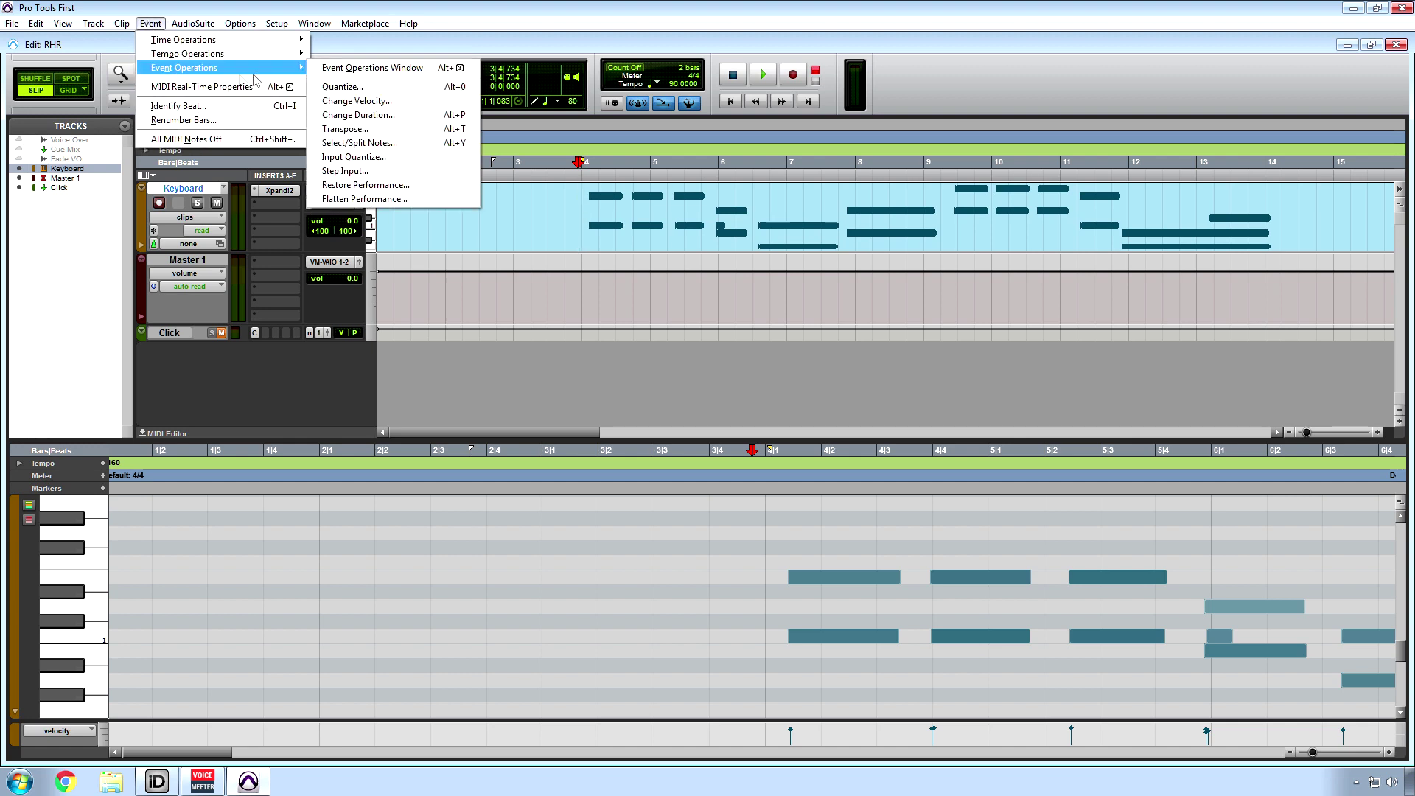
left_click(354, 90)
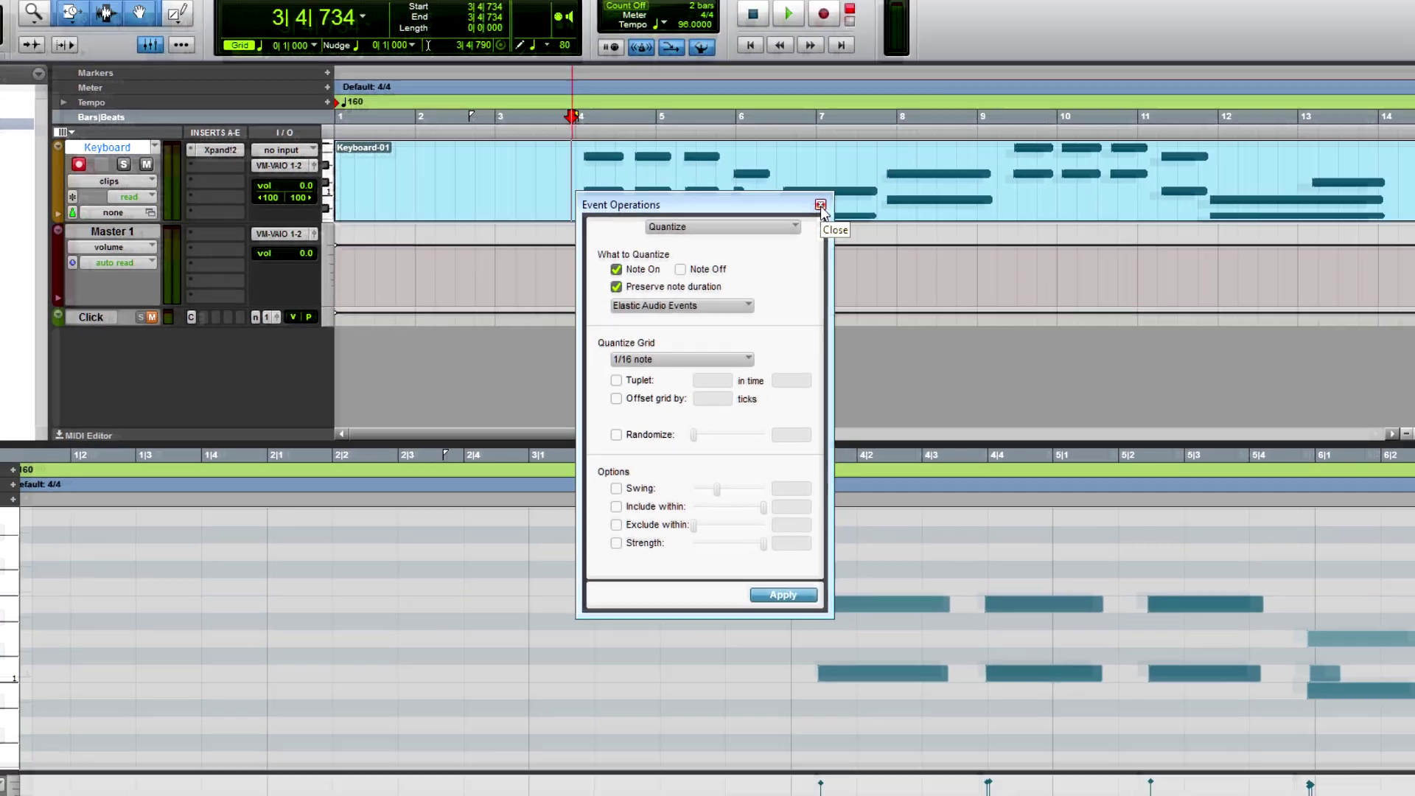
left_click(820, 205)
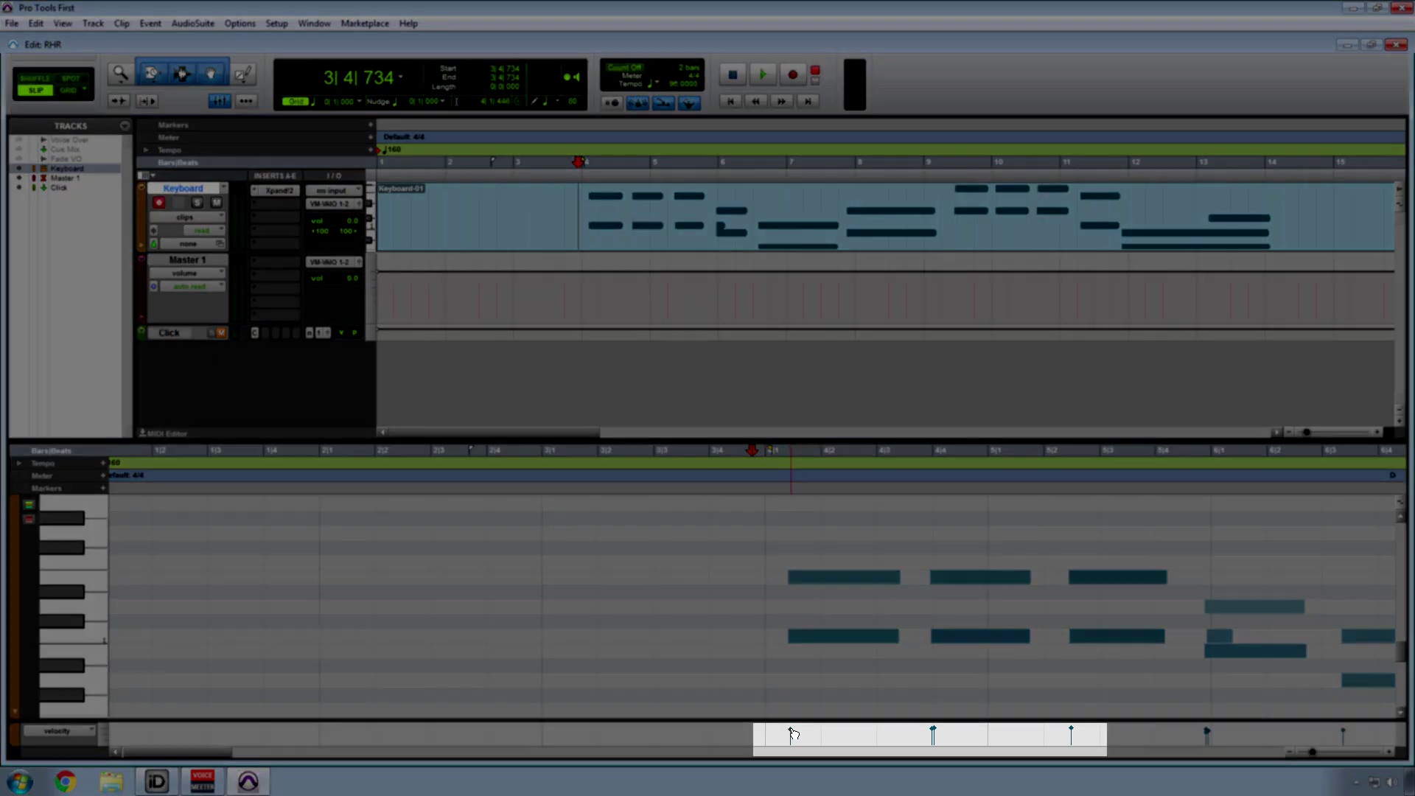
left_click(790, 733)
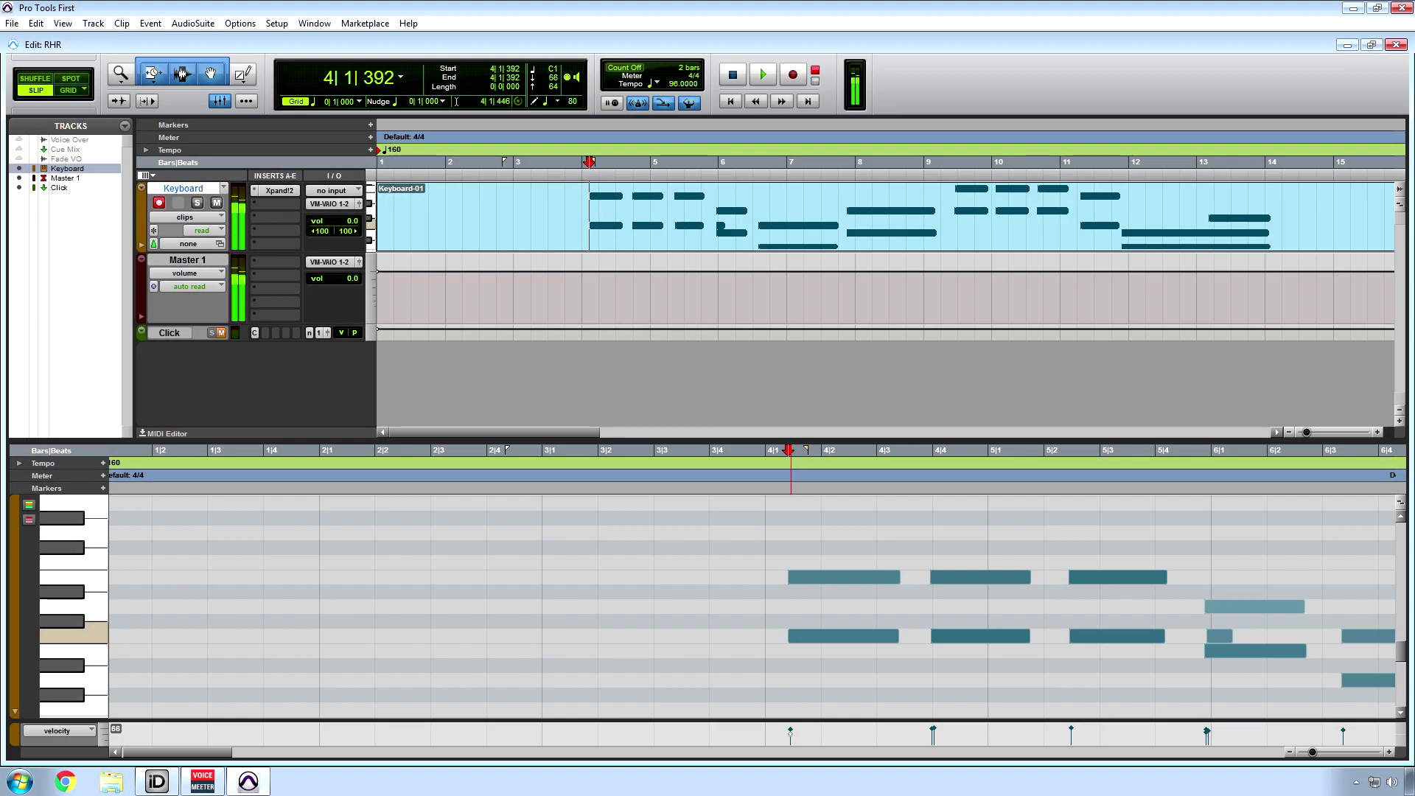
Raise the bar-4 C1 note's velocity to 97, compare it with E1, then deselect
left_click_drag(791, 732, 790, 726)
left_click(809, 580)
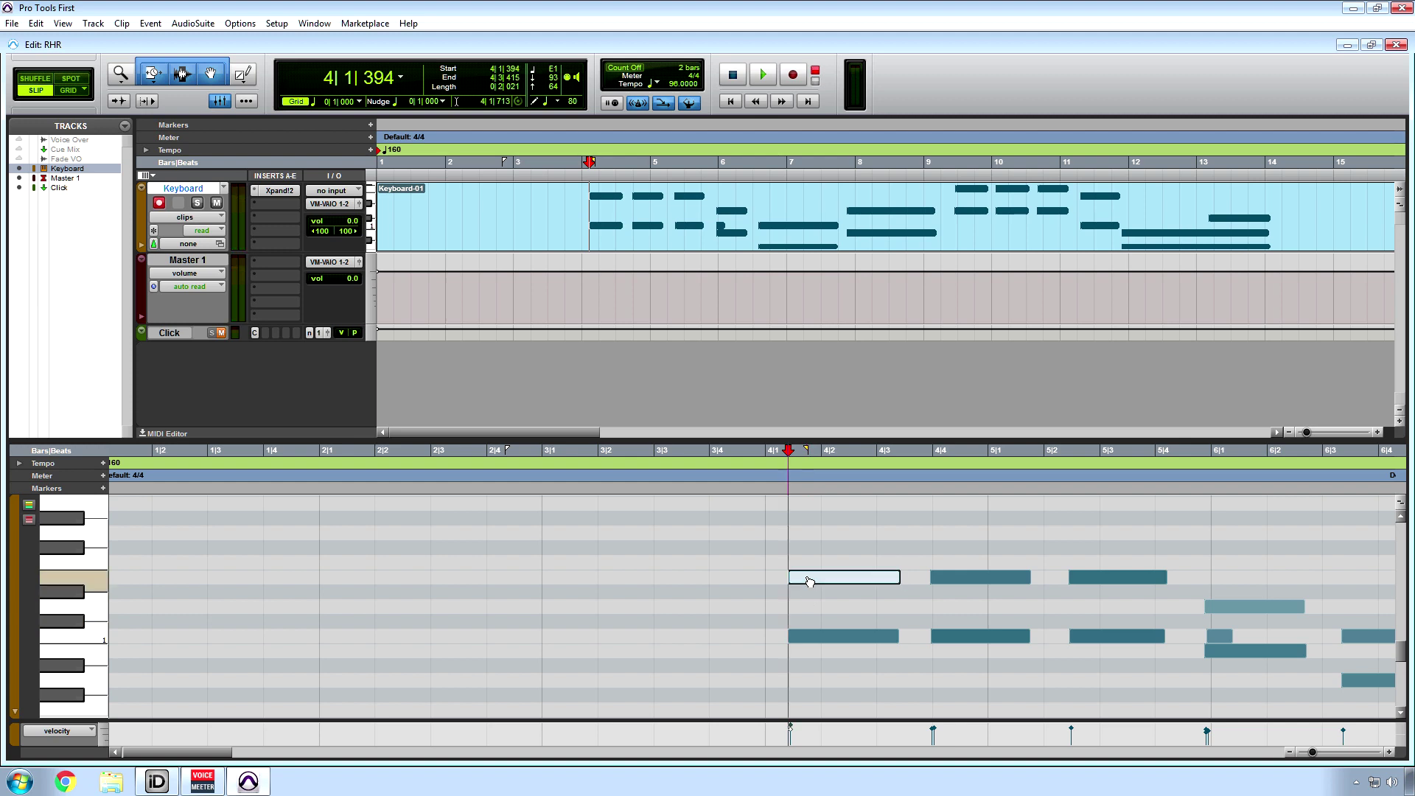
left_click(813, 637)
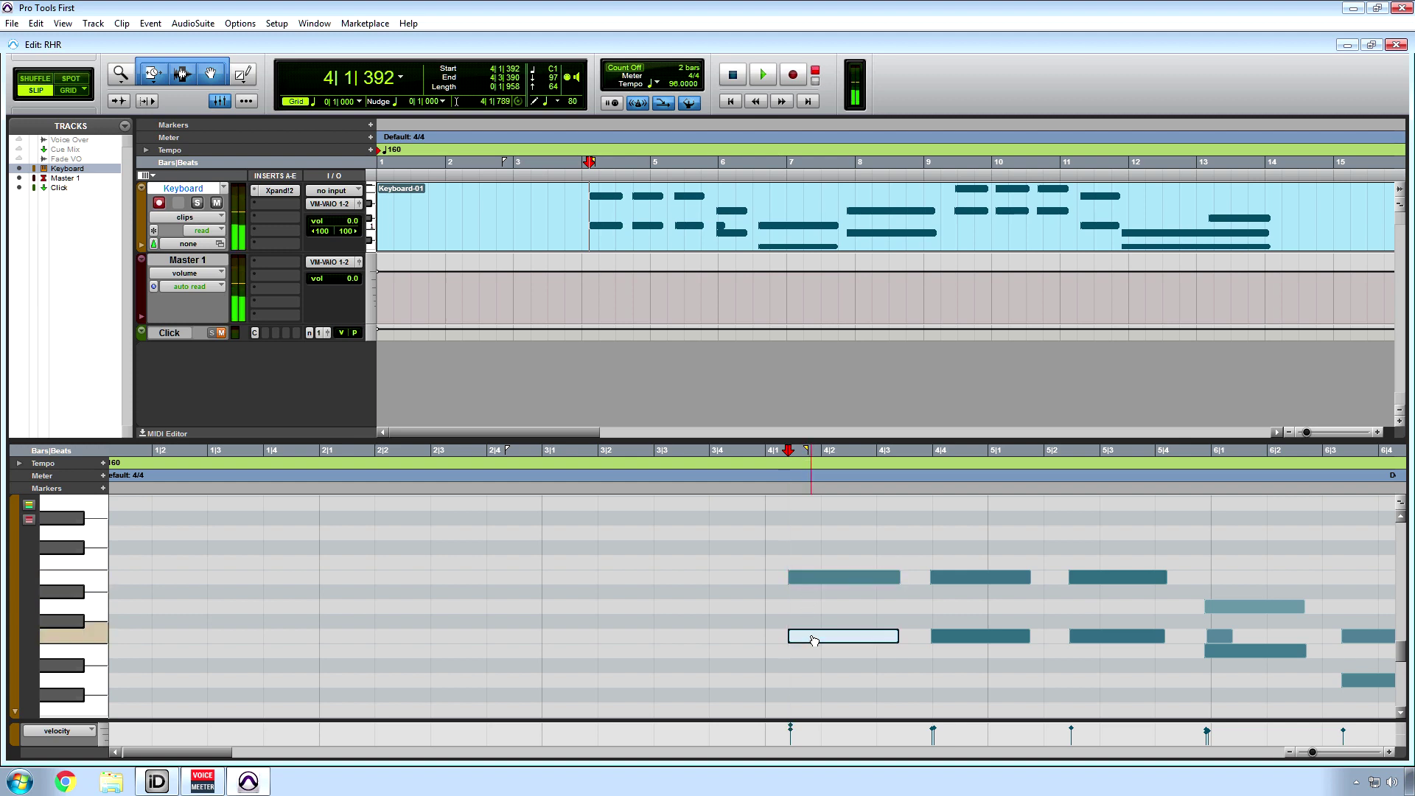
left_click(811, 578)
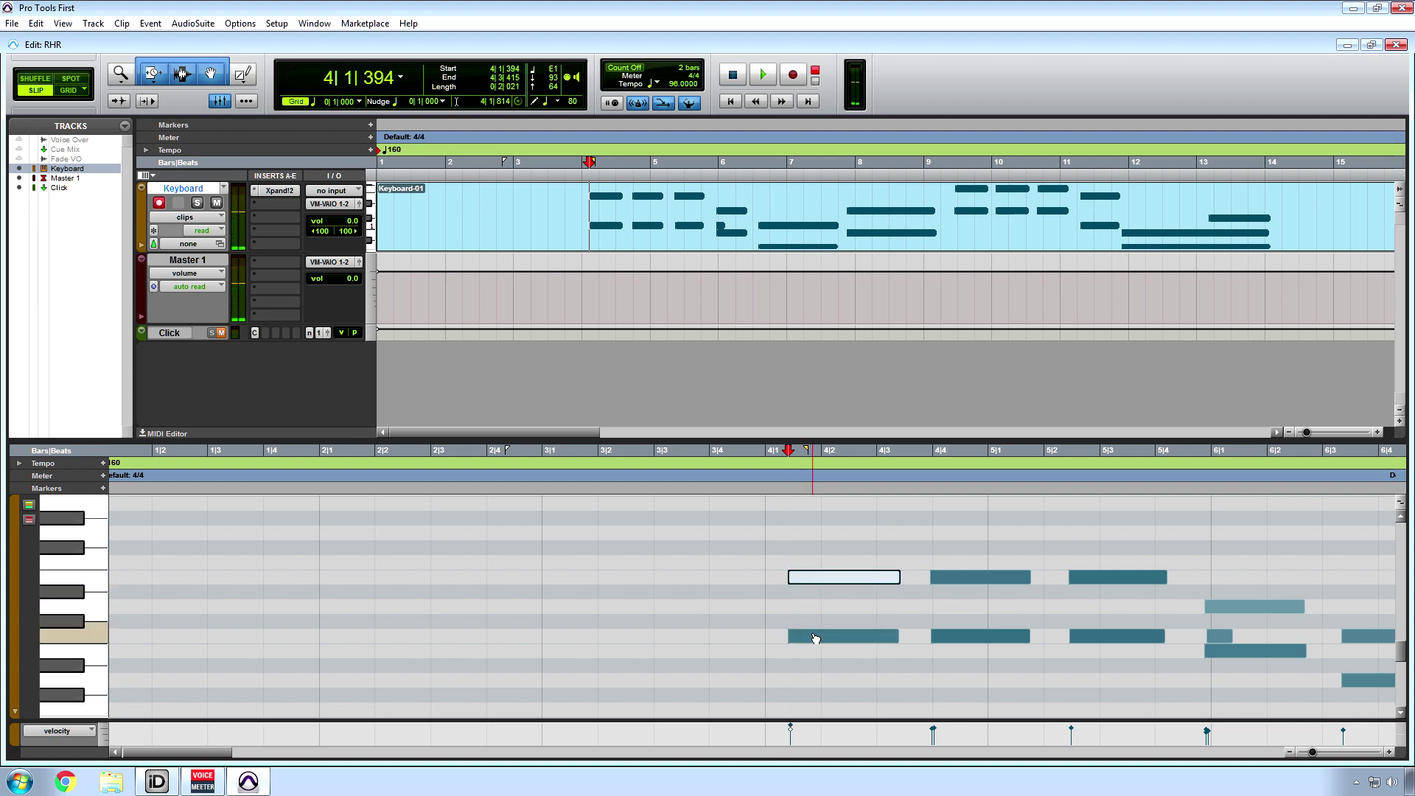
left_click(815, 639)
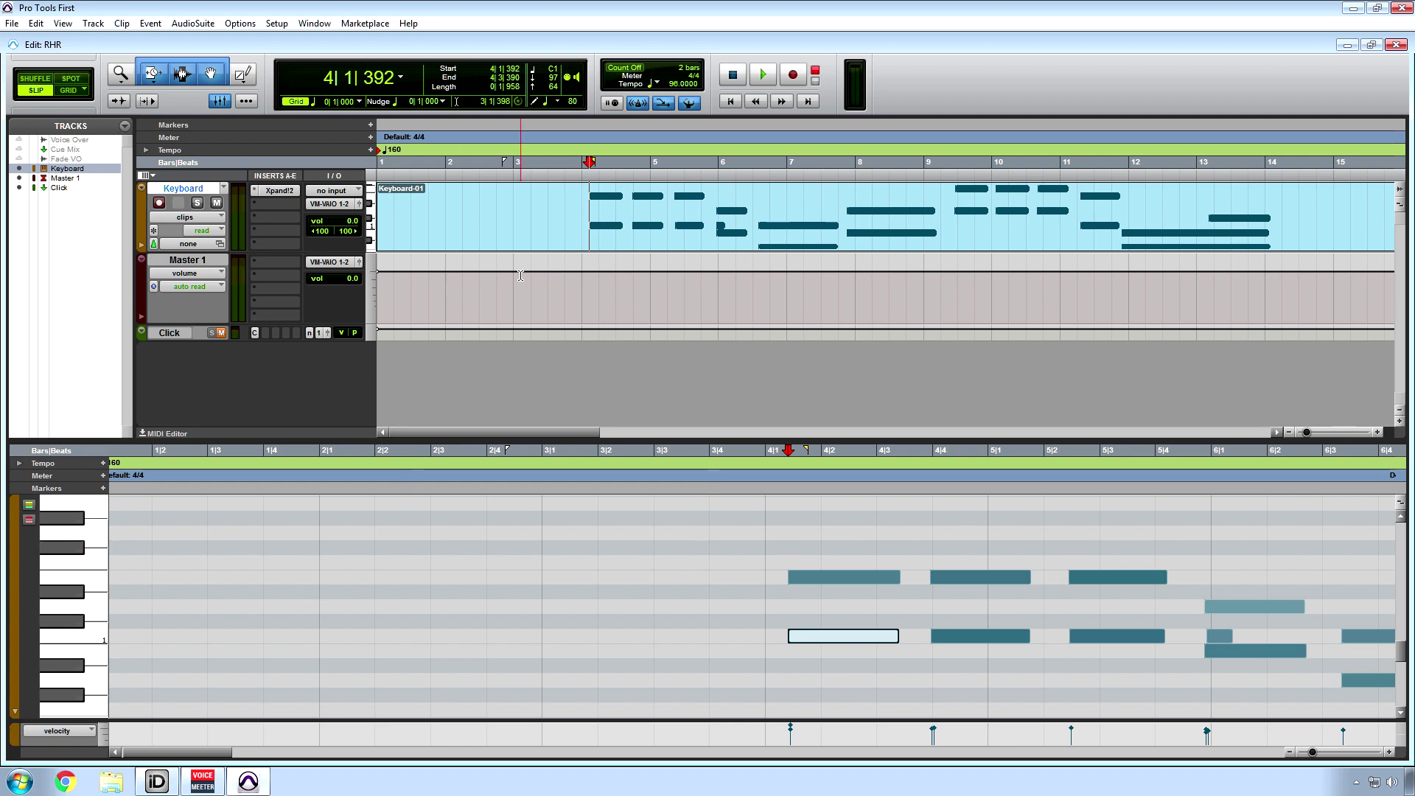
left_click(450, 203)
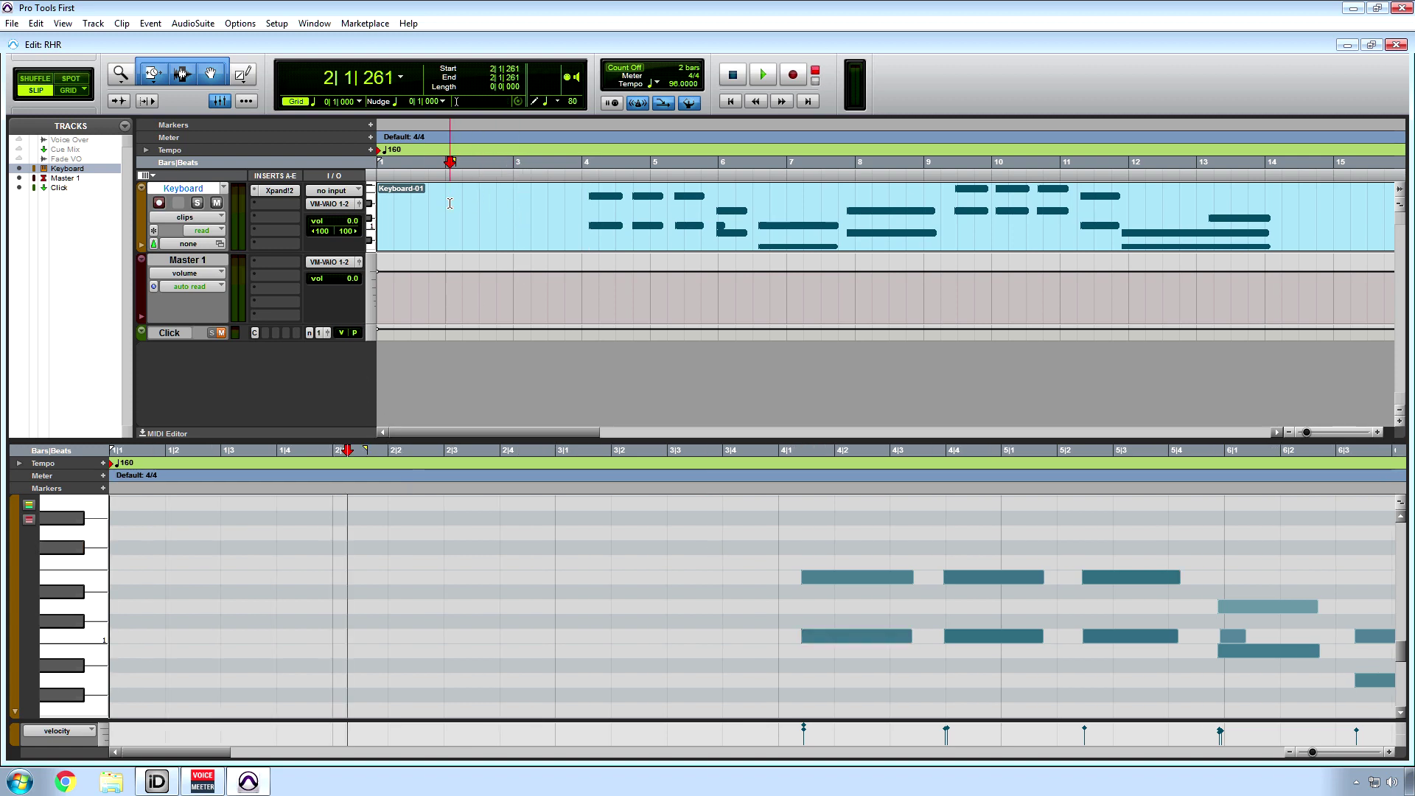
Return to the session start, collapse the MIDI Editor, and open Event Operations > Step Input
key("Return")
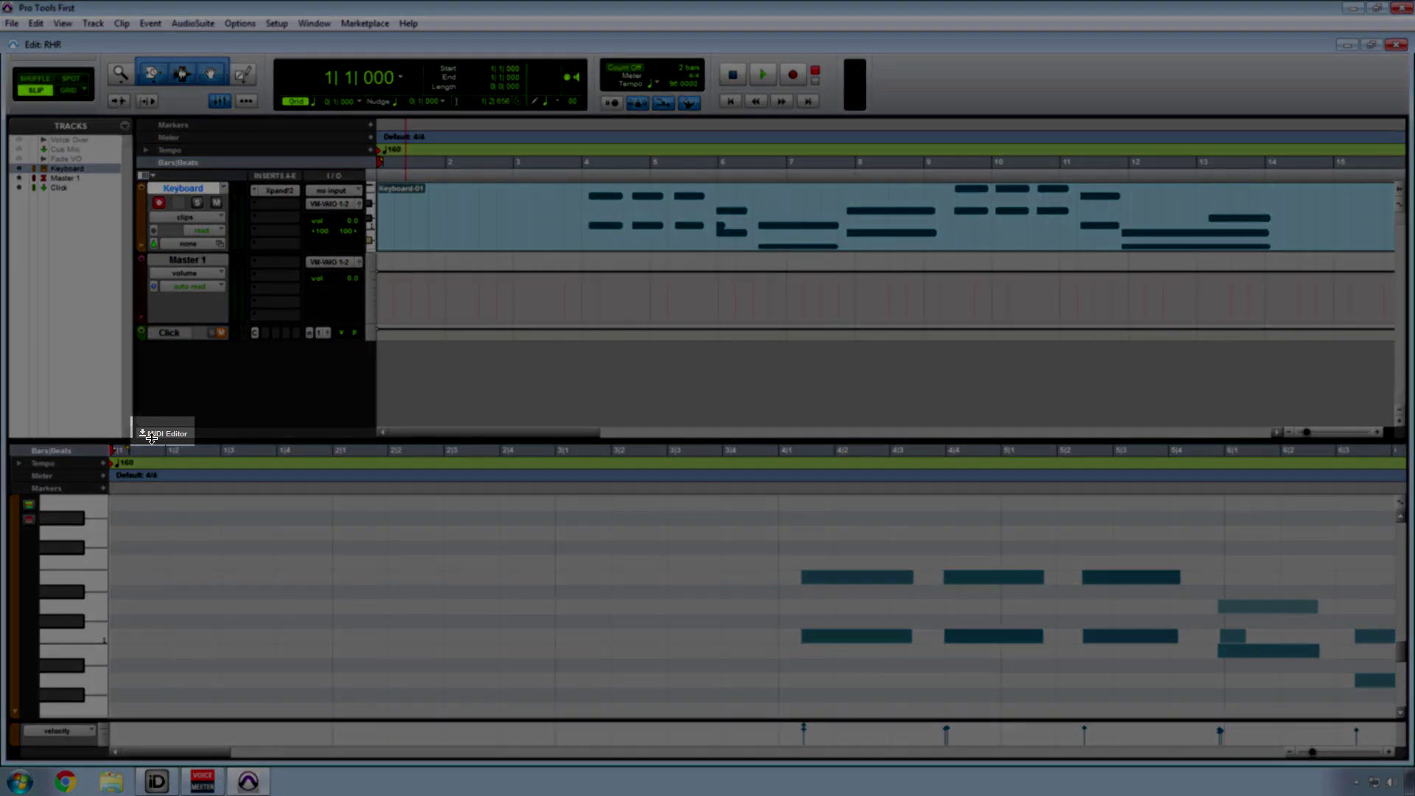
left_click(170, 433)
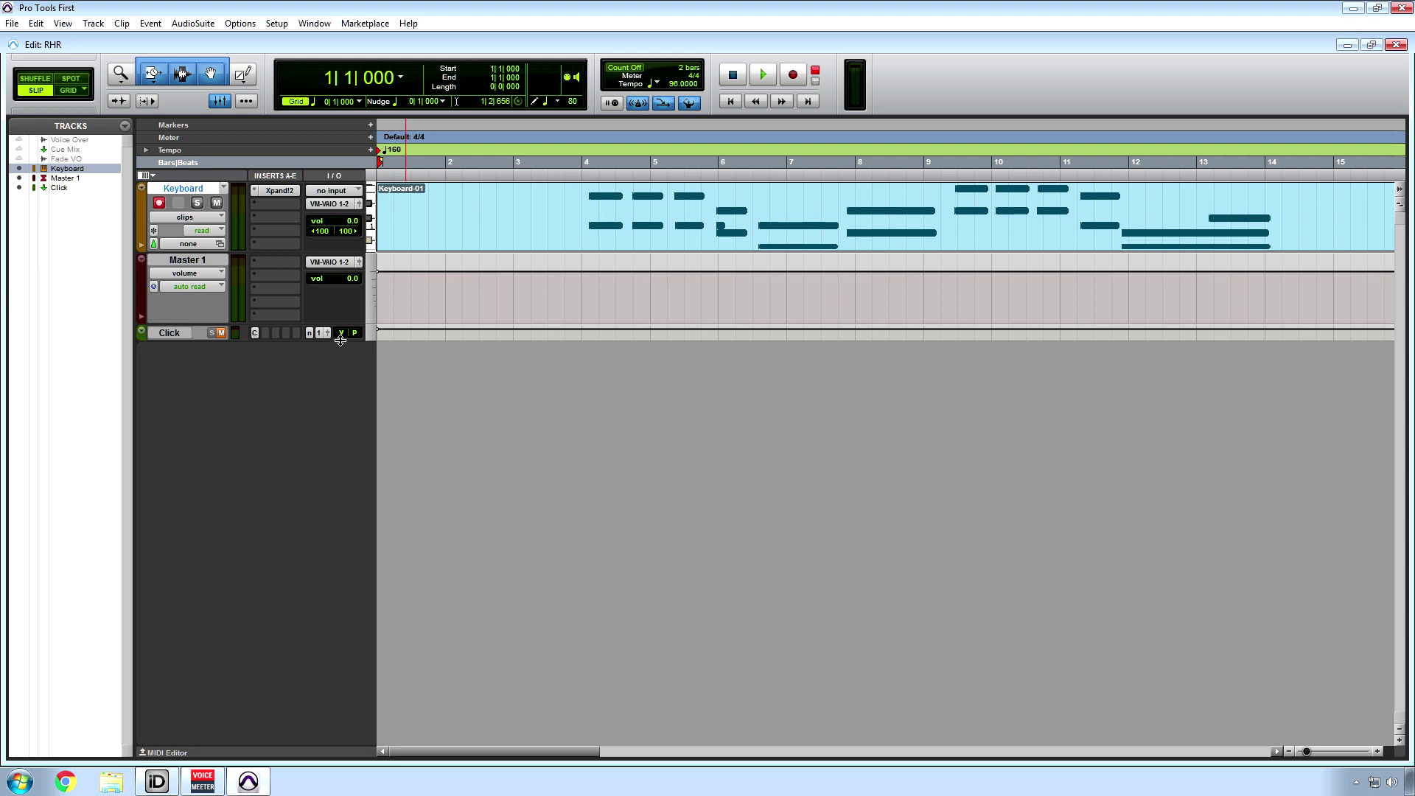
left_click(151, 22)
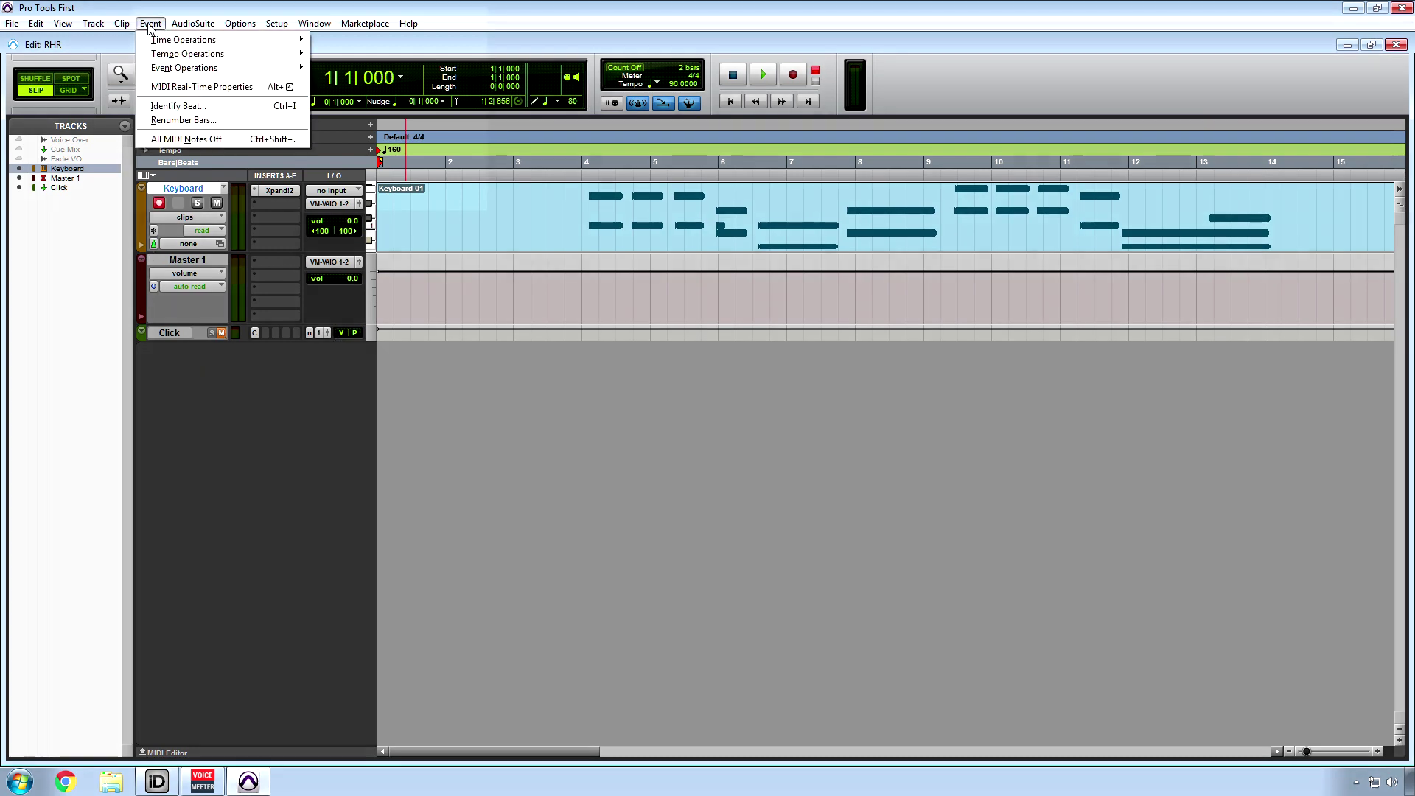
mouse_move(173, 68)
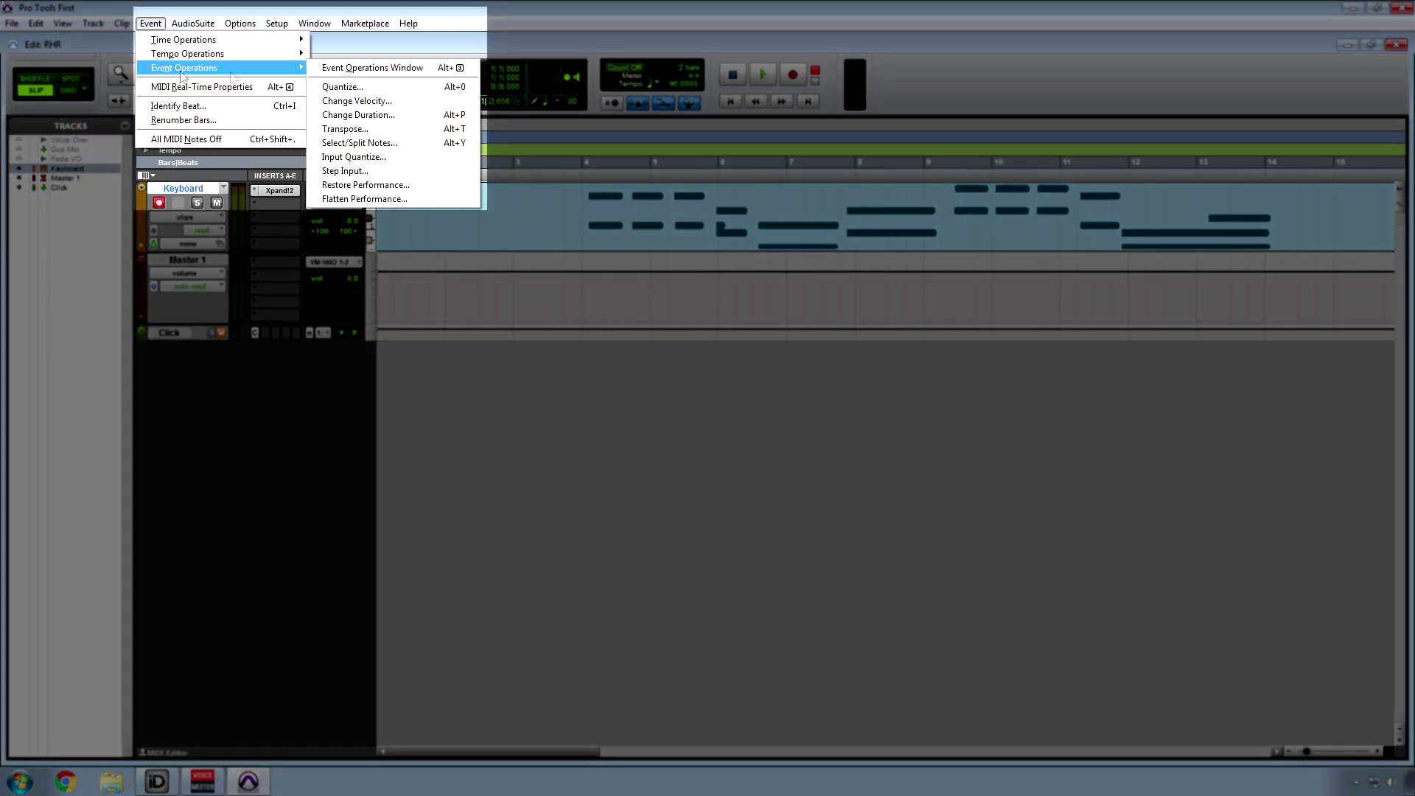
left_click(345, 170)
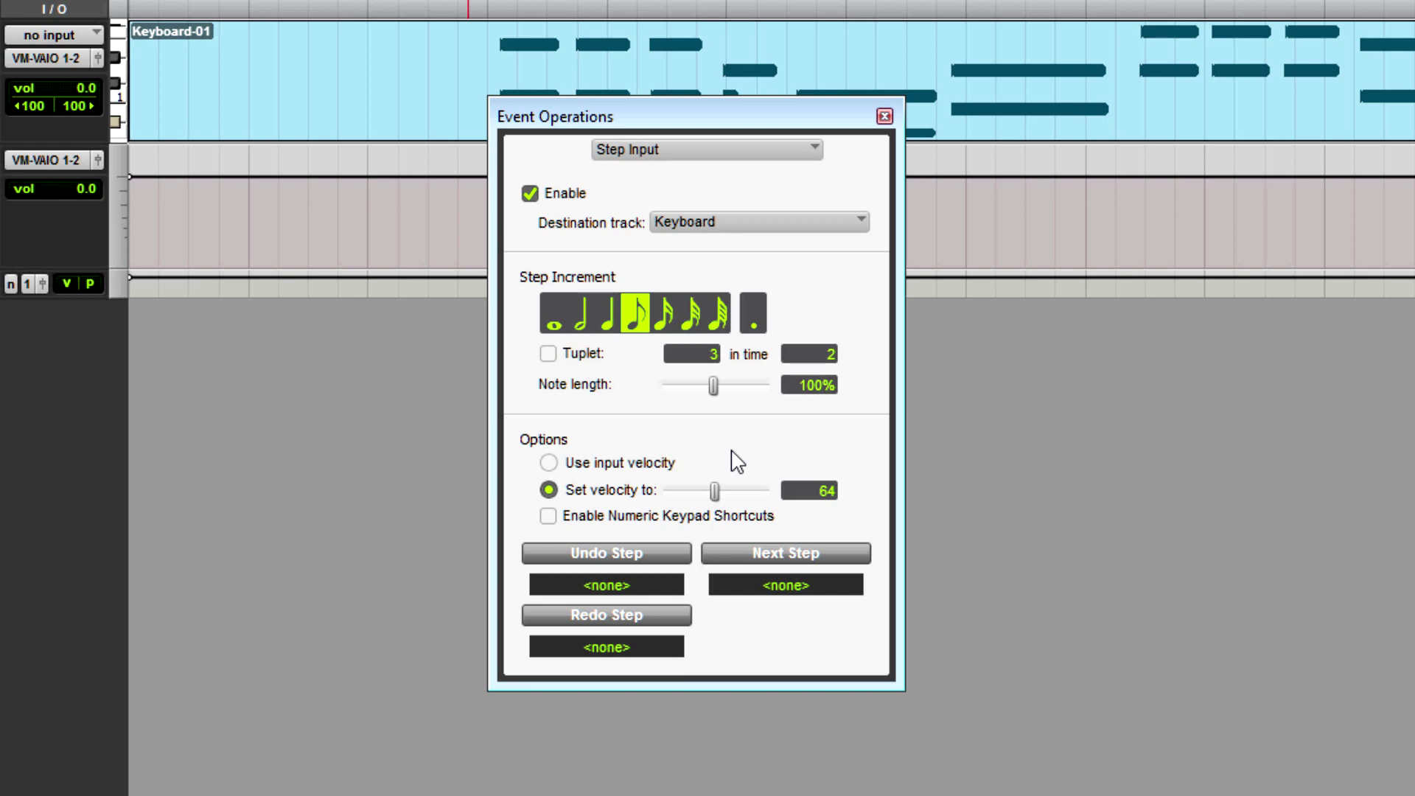
Enable step input on the Keyboard track, enter notes, audition them, and close Step Input
key("space")
left_click(555, 195)
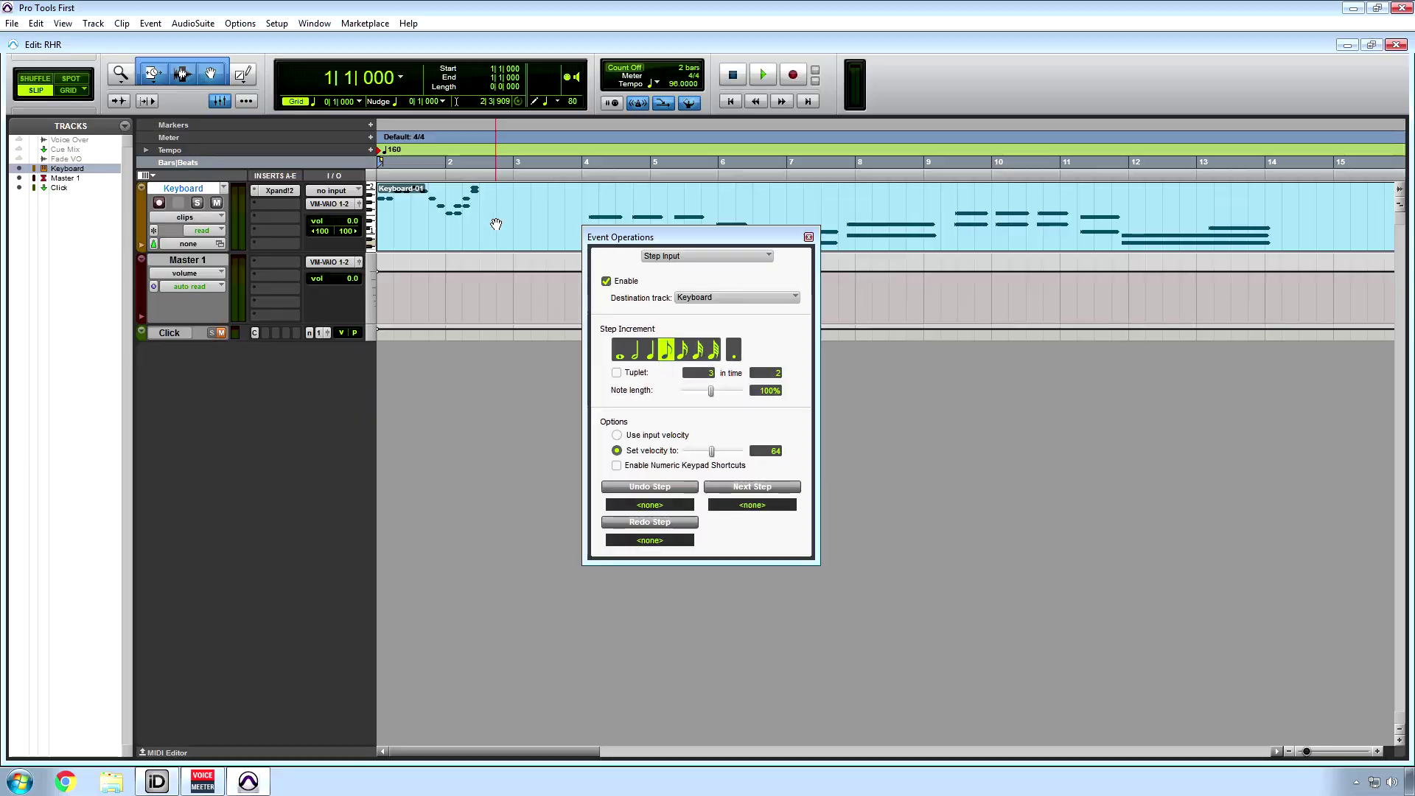
key("space")
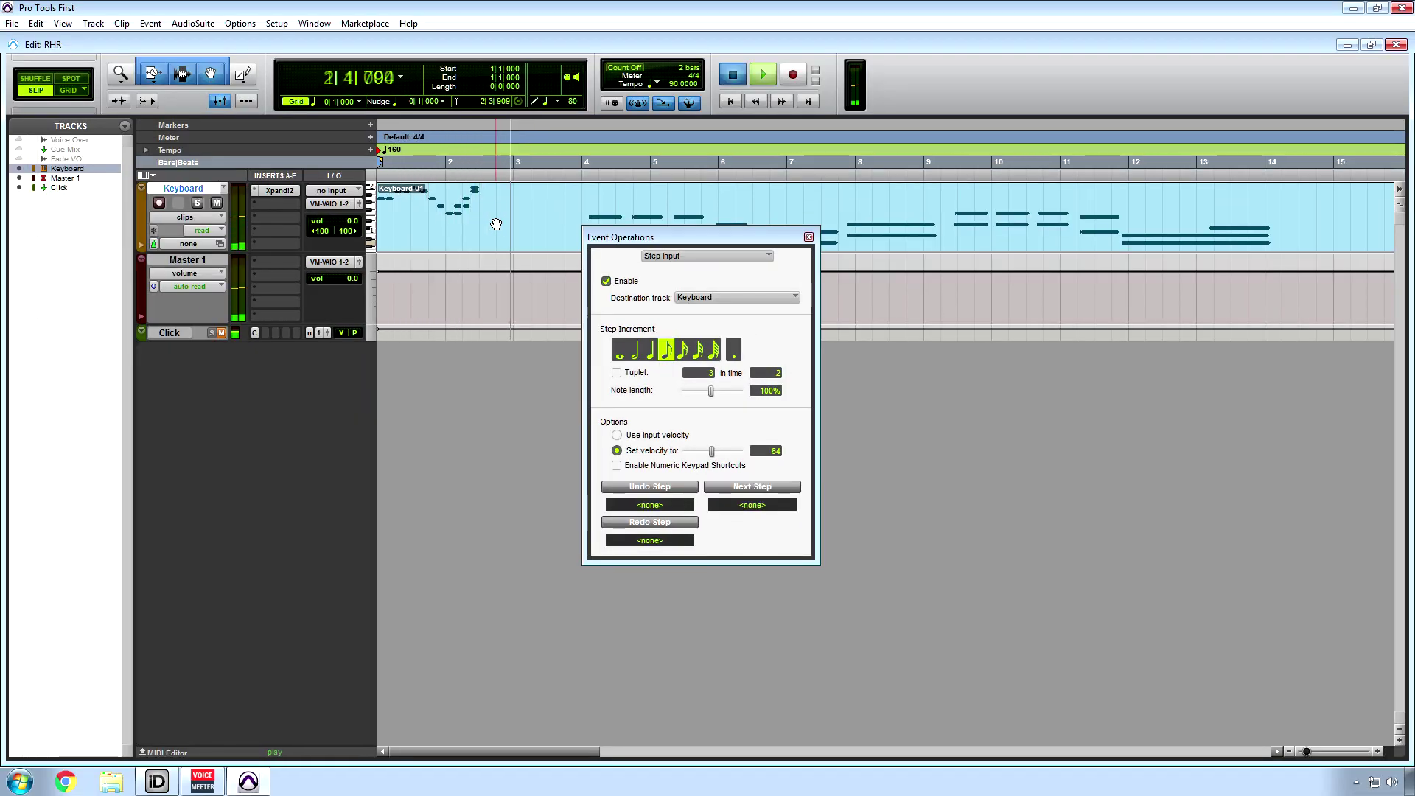
key("space")
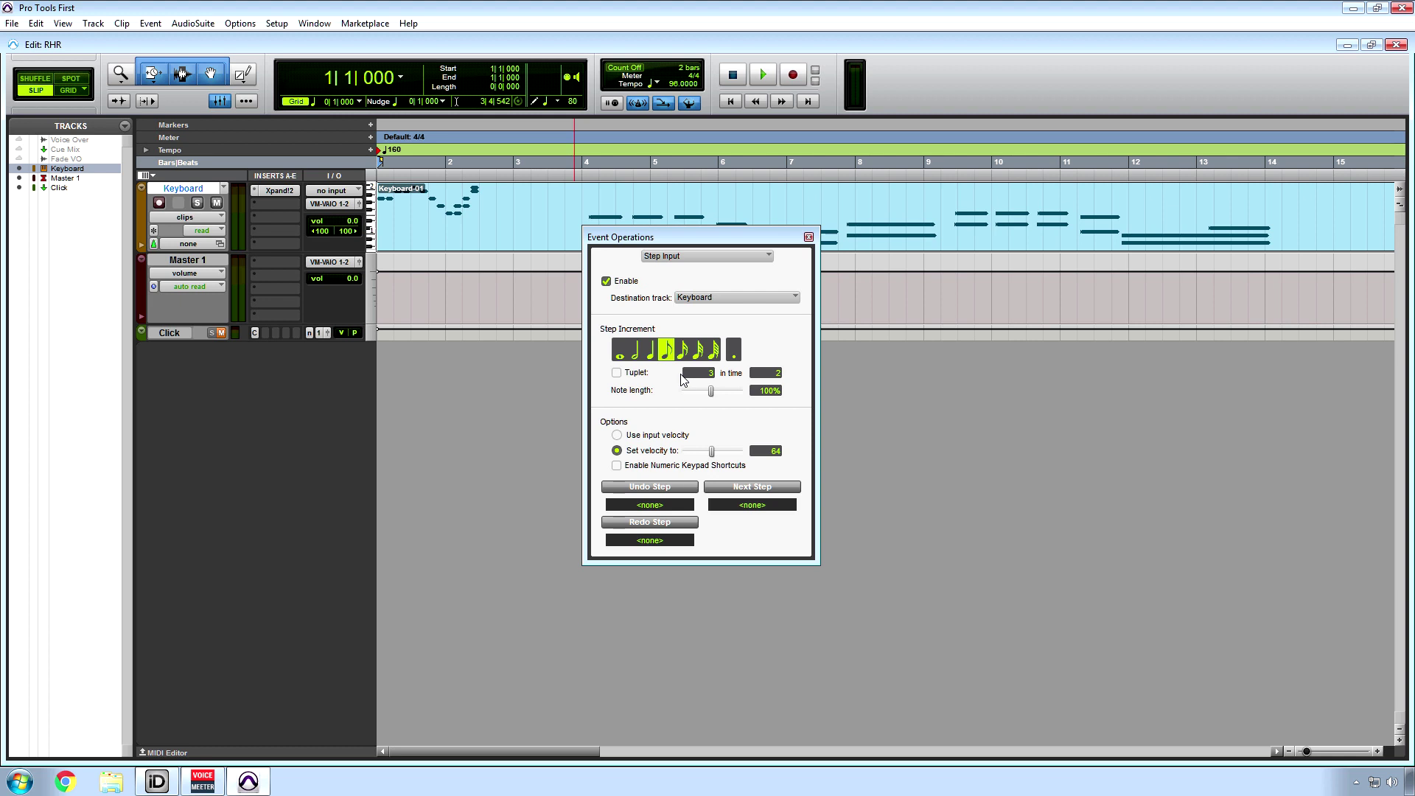
key("ctrl+w")
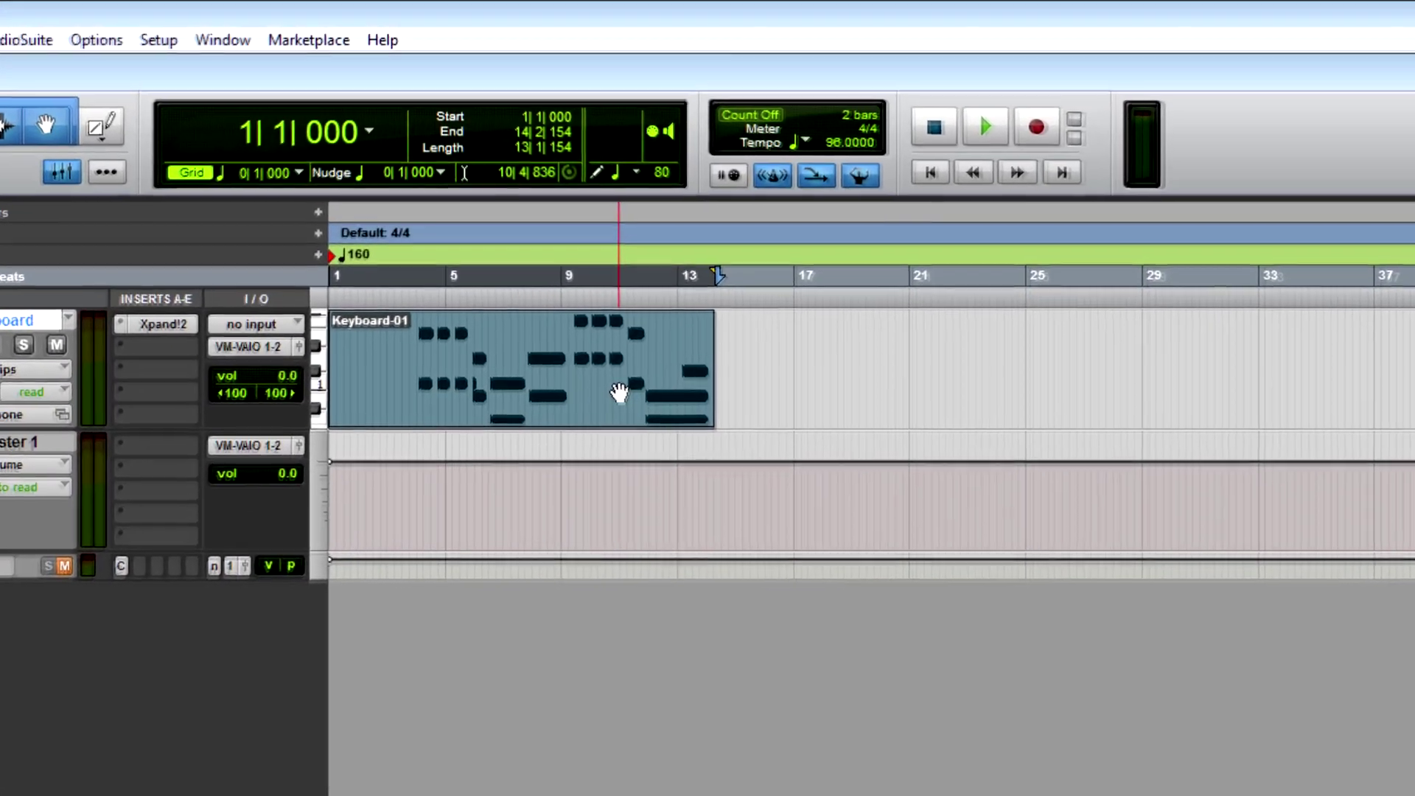
Repeat the Keyboard-01 clip with Number Of Repeats set to 5
key("alt+r")
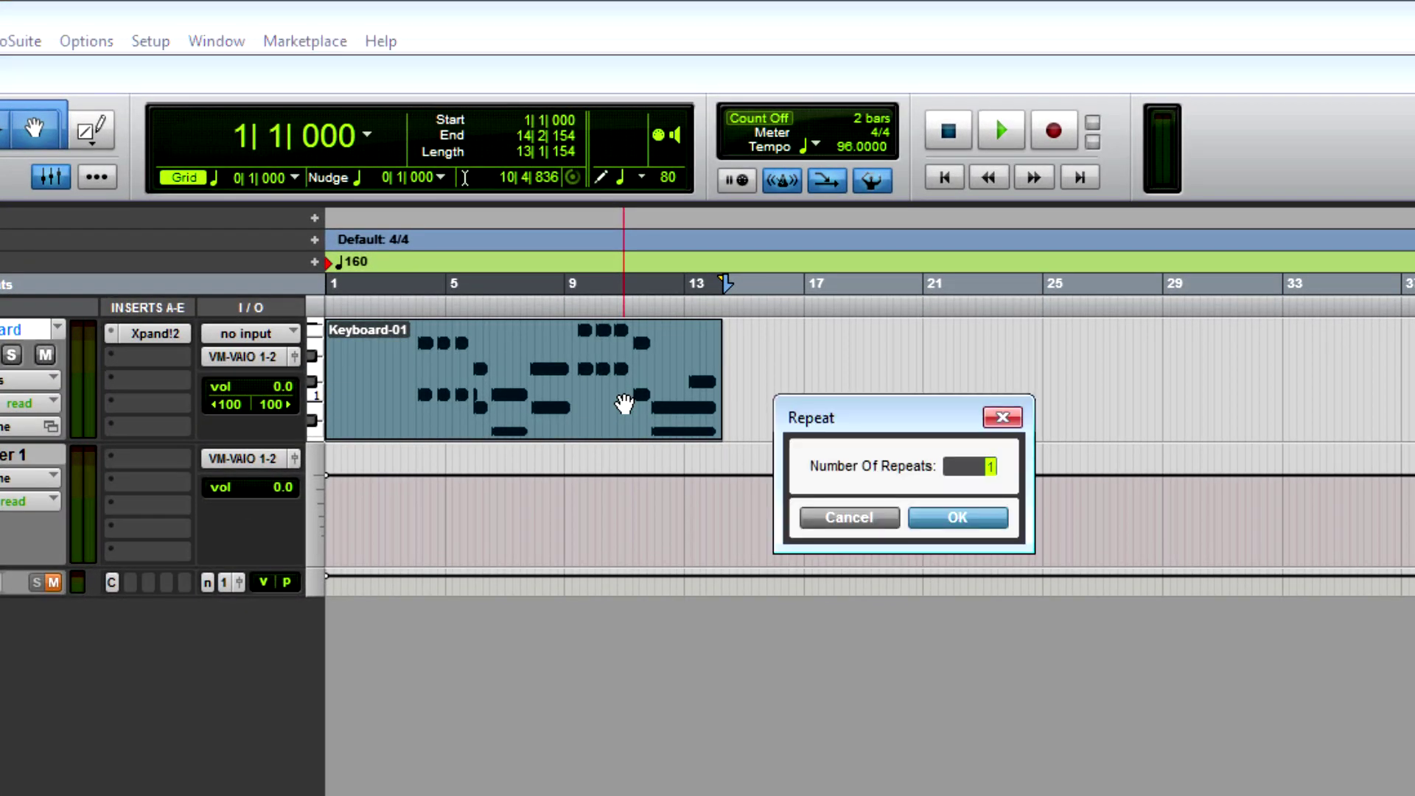
type("5")
key("Return")
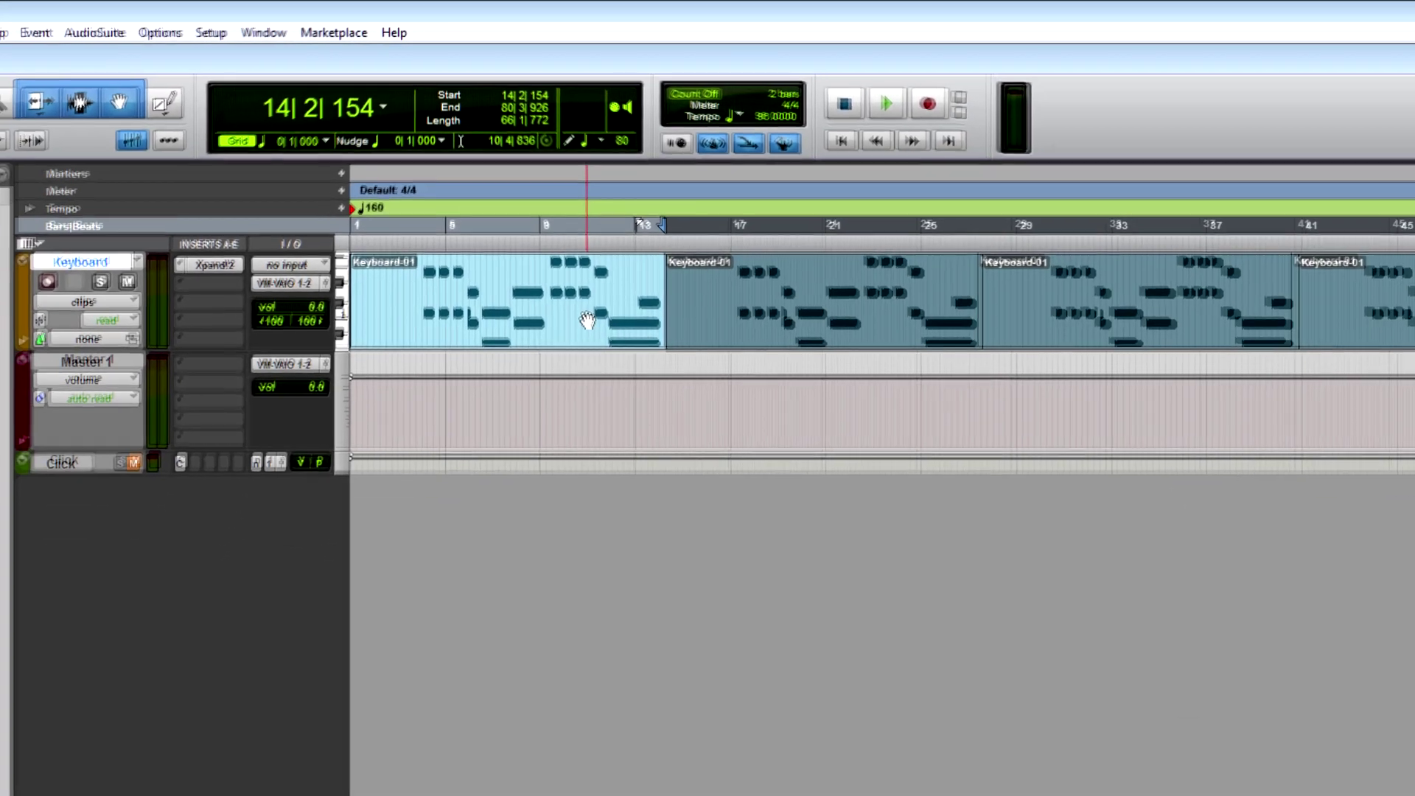